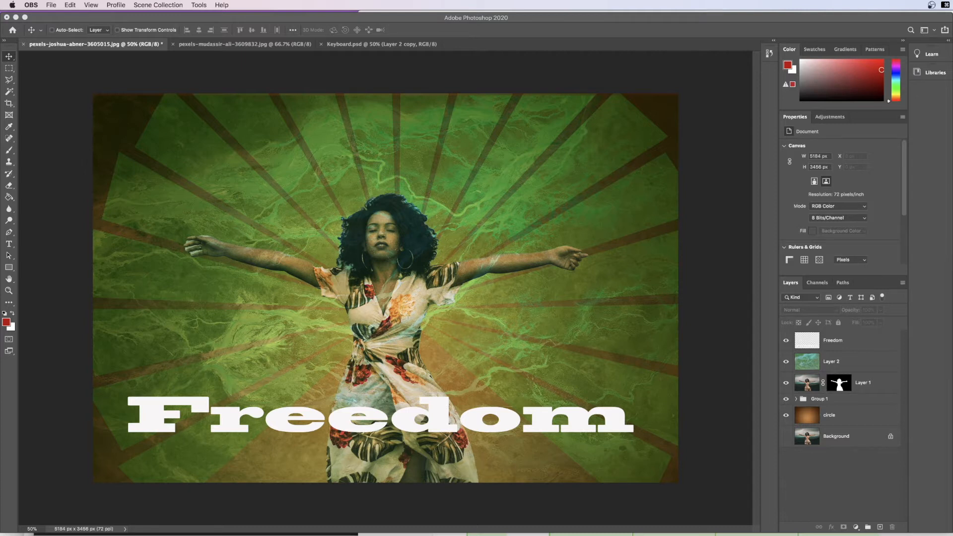
Reset the Essentials workspace and collapse the Learn and Libraries panels
{"action": "left_click", "coordinate": [803, 144]}
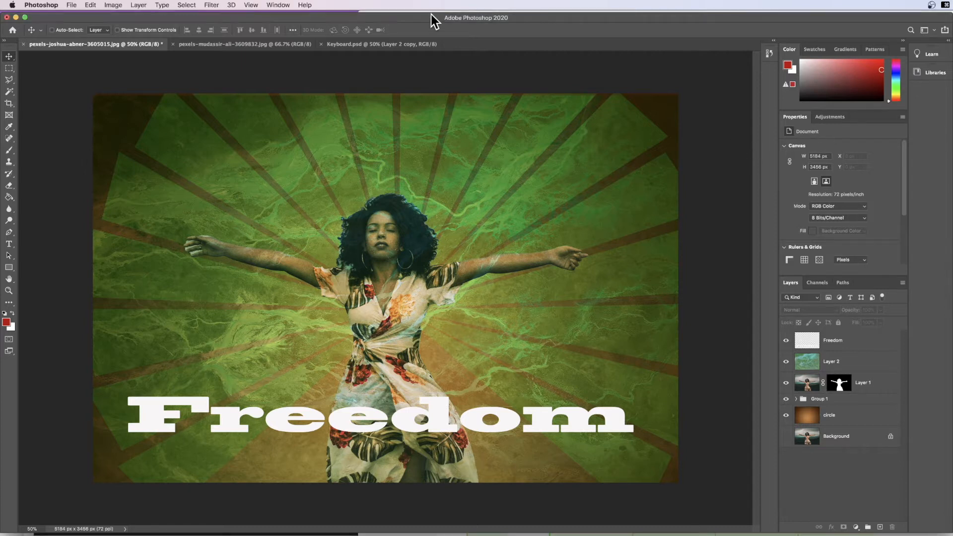
{"action": "left_click", "coordinate": [280, 6]}
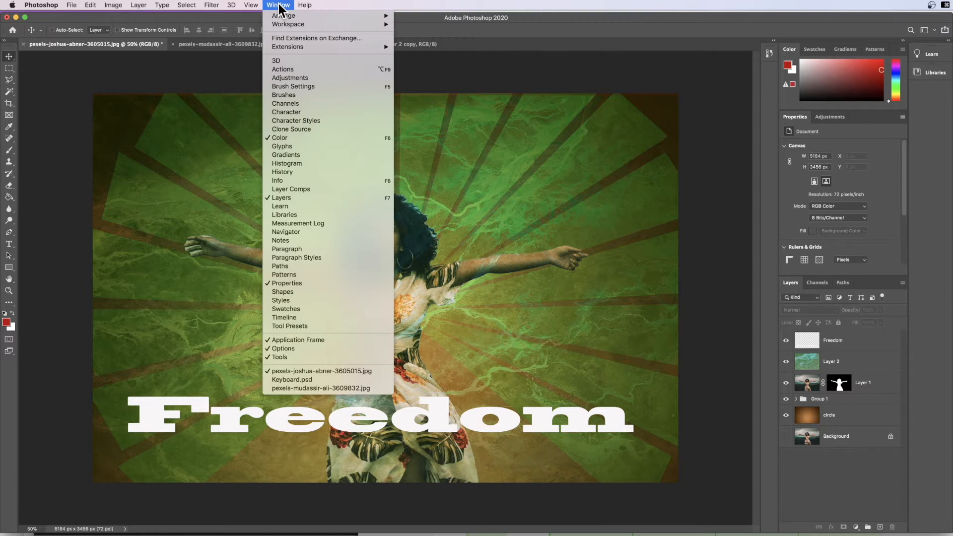
{"action": "mouse_move", "coordinate": [291, 28]}
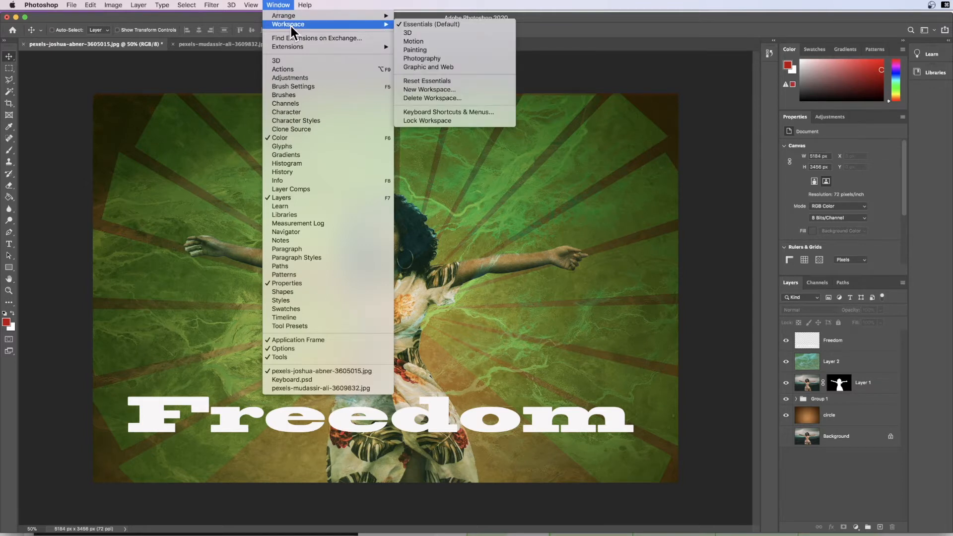
{"action": "left_click", "coordinate": [450, 81]}
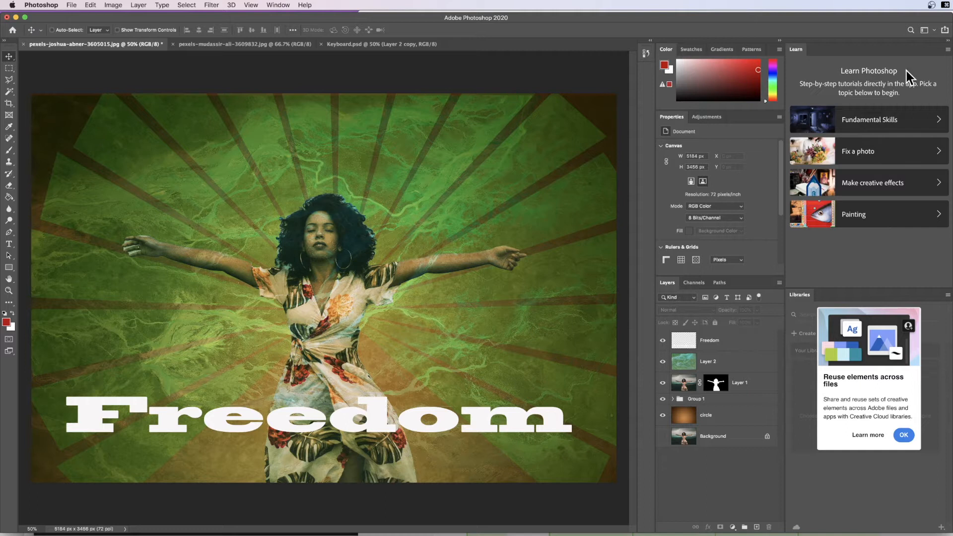
{"action": "left_click", "coordinate": [948, 41]}
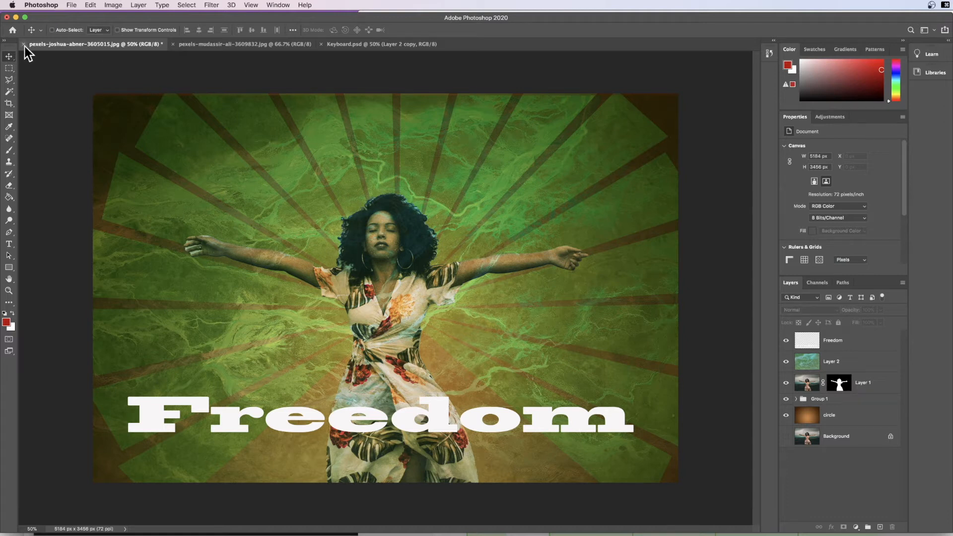
Reset all tools to their default settings
{"action": "right_click", "coordinate": [31, 29]}
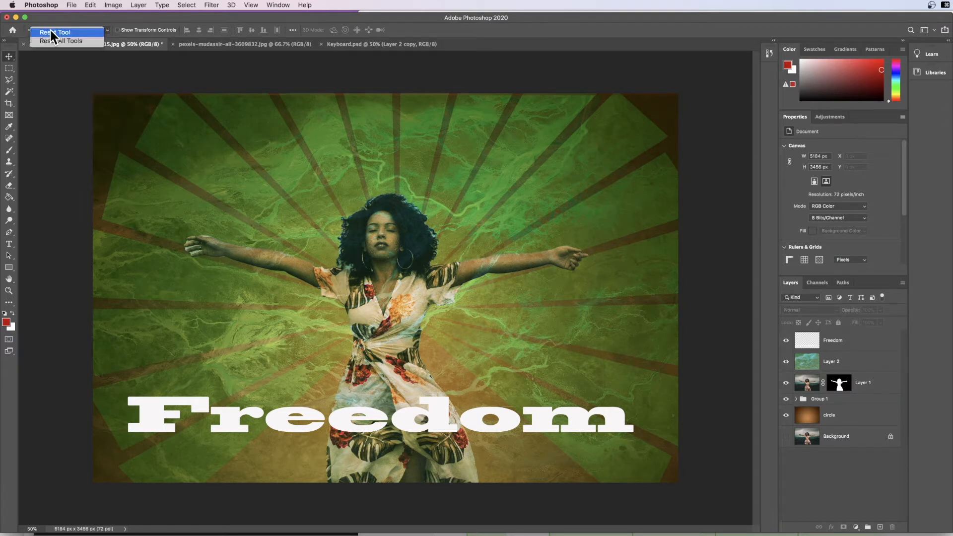
{"action": "left_click", "coordinate": [58, 42]}
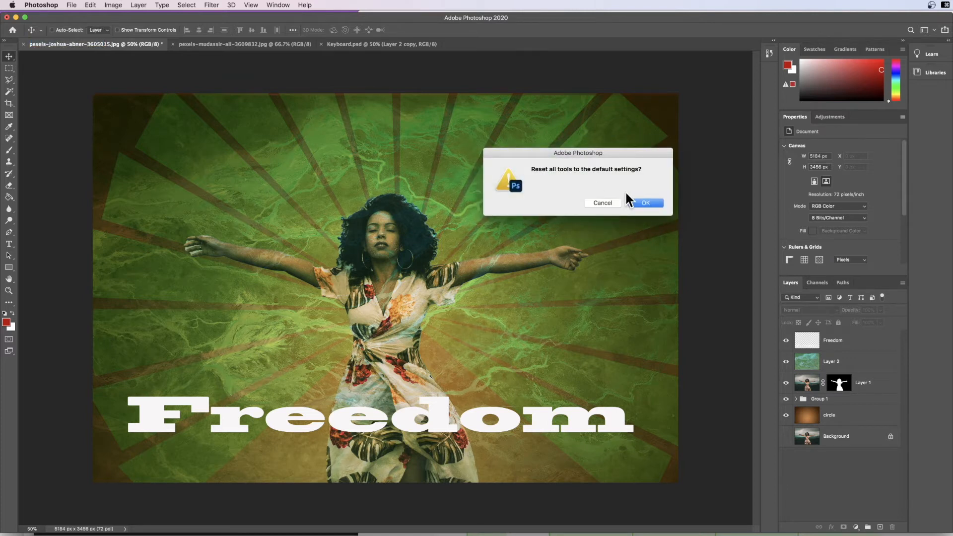
{"action": "left_click", "coordinate": [640, 202]}
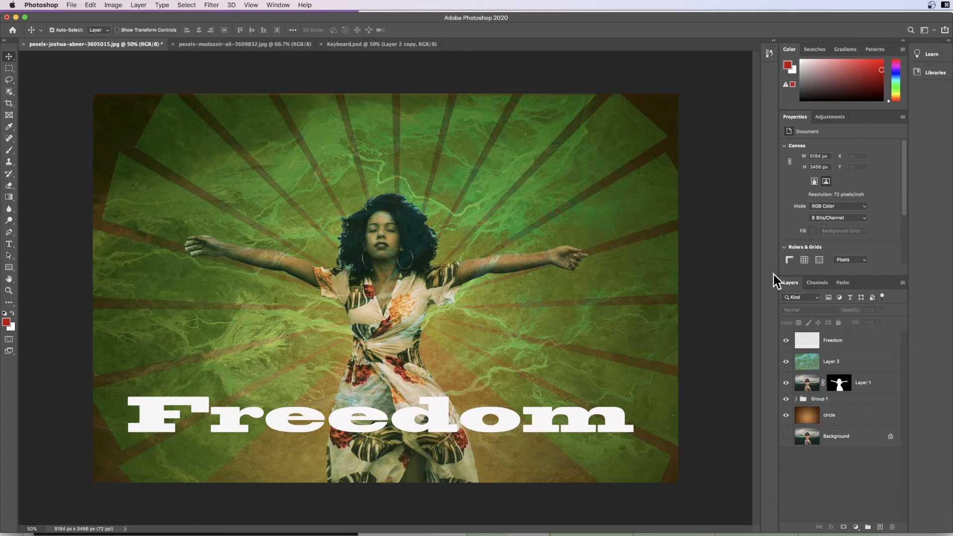
Delete every layer above the Background, from Freedom down to circle
{"action": "left_click", "coordinate": [876, 346]}
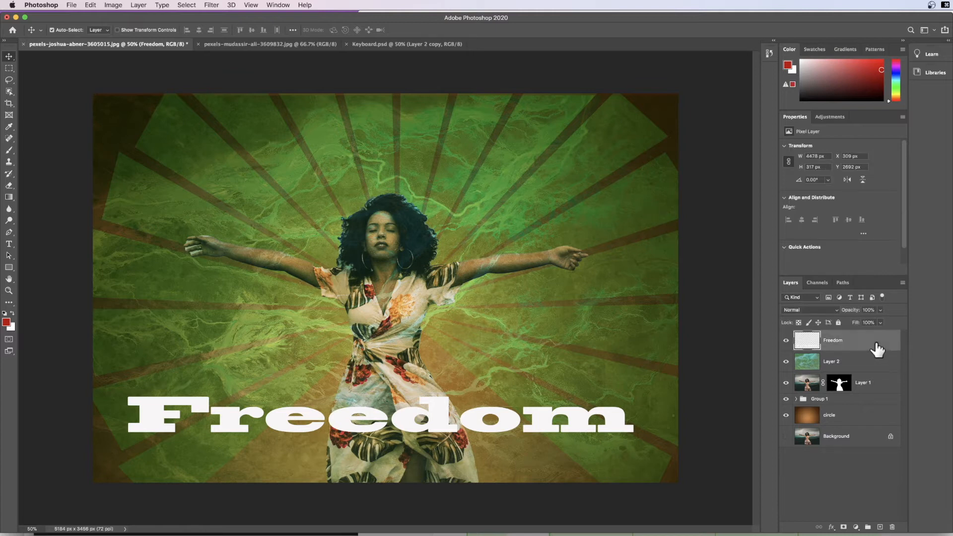
{"action": "left_click", "coordinate": [872, 419], "text": "shift"}
{"action": "left_click_drag", "start_coordinate": [872, 419], "coordinate": [896, 528]}
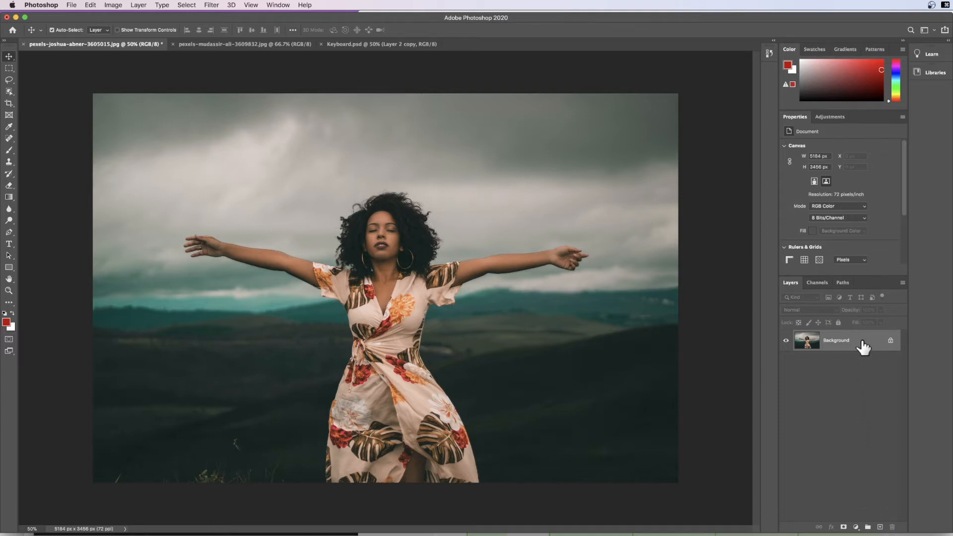
Duplicate the Background layer and mask the copy to the woman using the Object Selection tool
{"action": "key", "text": "super+j"}
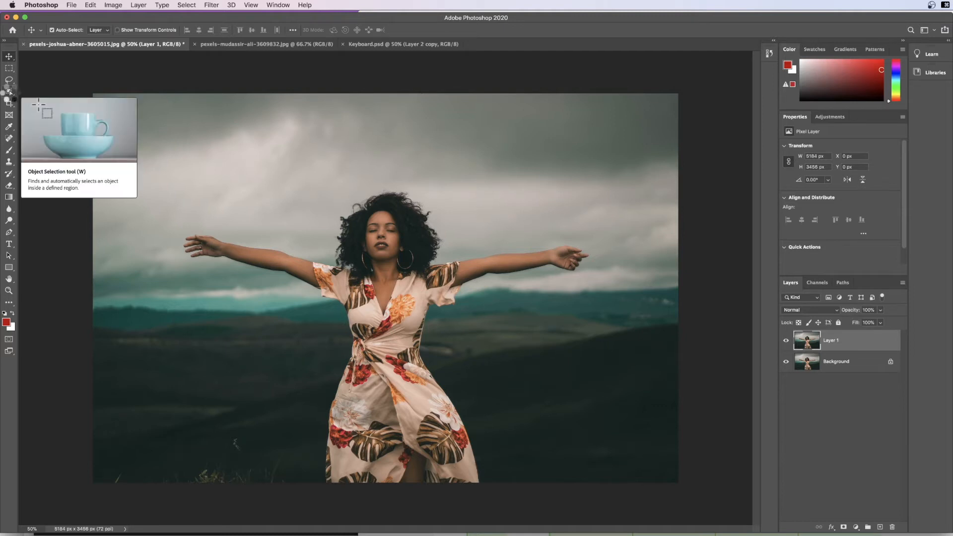
{"action": "left_click", "coordinate": [9, 90]}
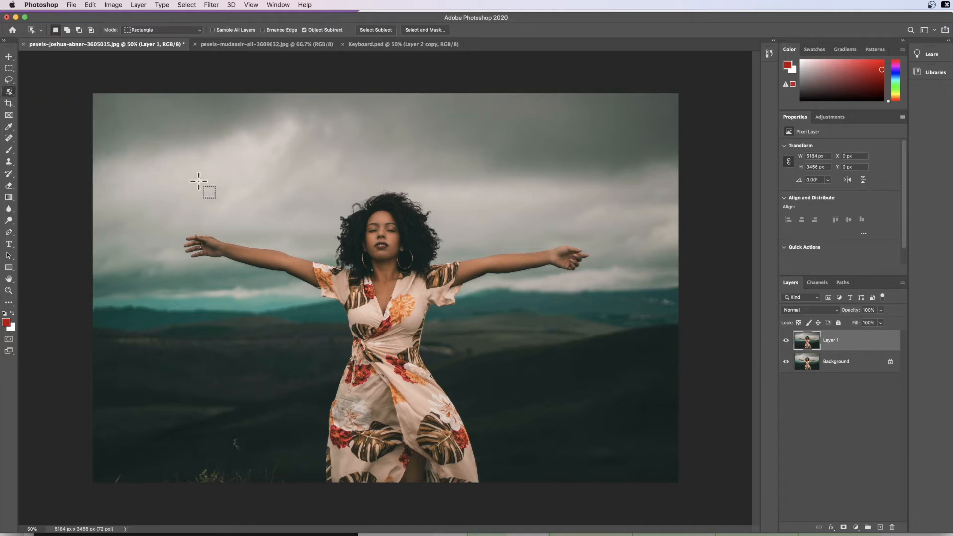
{"action": "left_click_drag", "start_coordinate": [149, 162], "coordinate": [600, 487]}
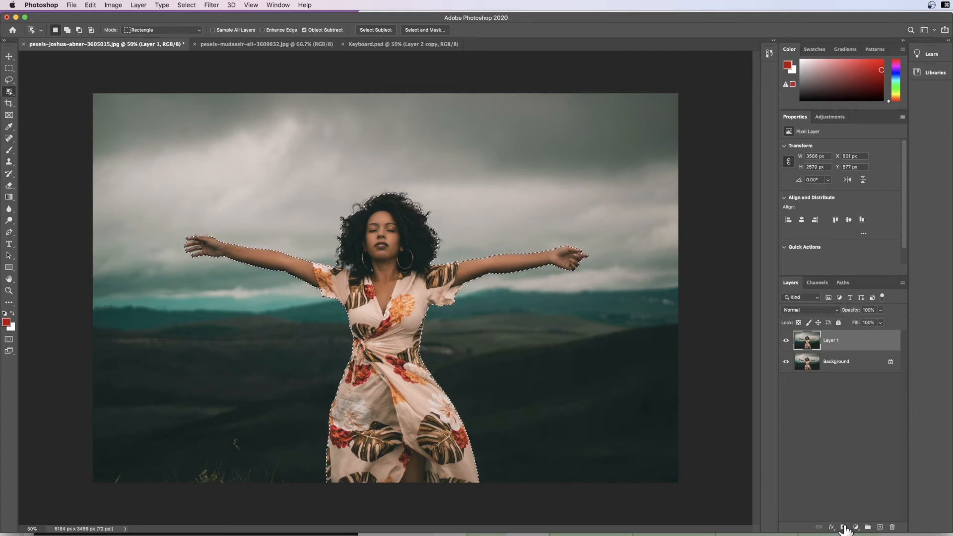
{"action": "left_click", "coordinate": [844, 526]}
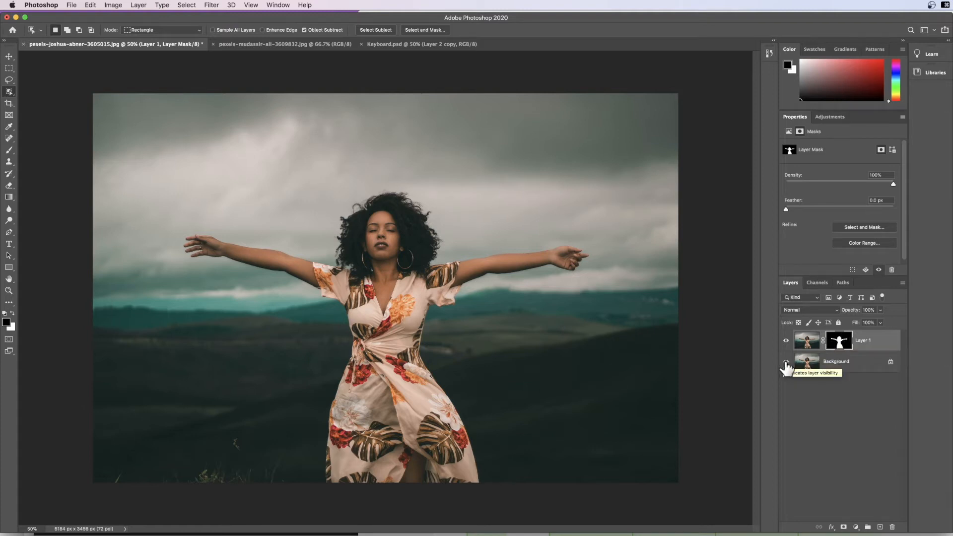
Hide the Background layer and add a new layer named "colour" directly above it
{"action": "left_click", "coordinate": [785, 362]}
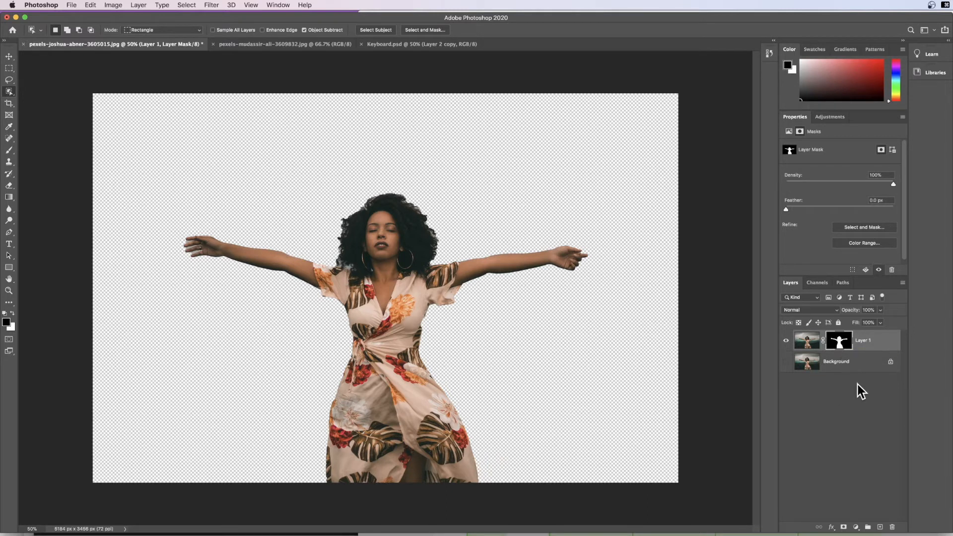
{"action": "left_click", "coordinate": [864, 368]}
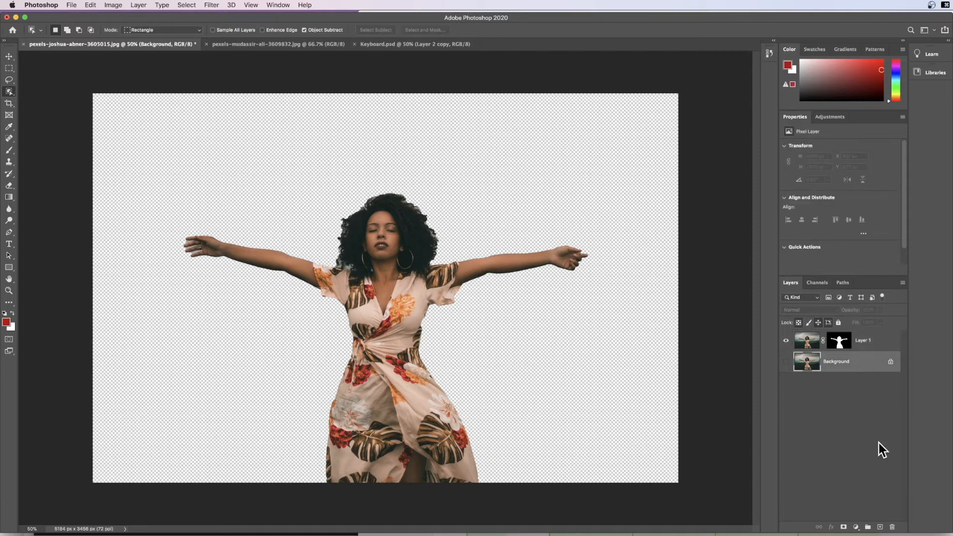
{"action": "left_click", "coordinate": [880, 526]}
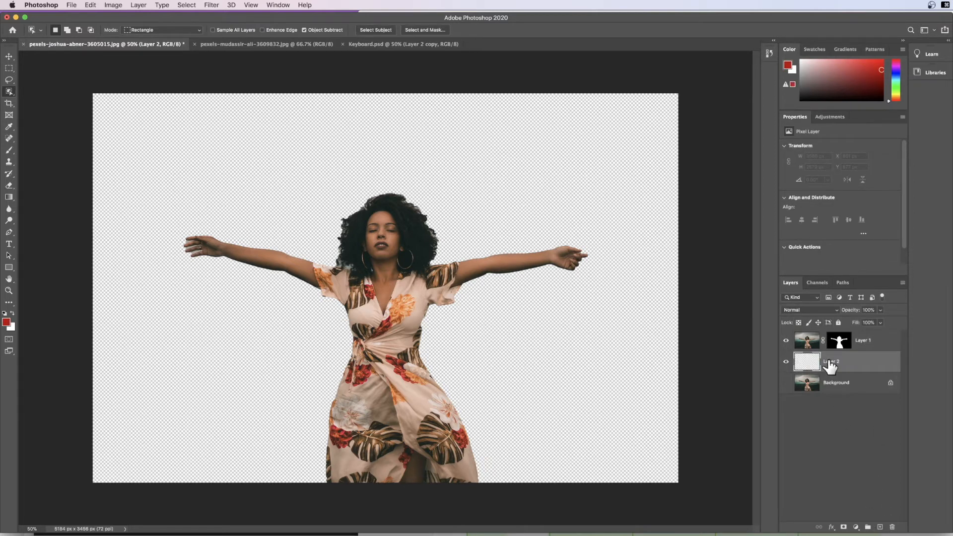
{"action": "double_click", "coordinate": [829, 362]}
{"action": "type", "text": "colour"}
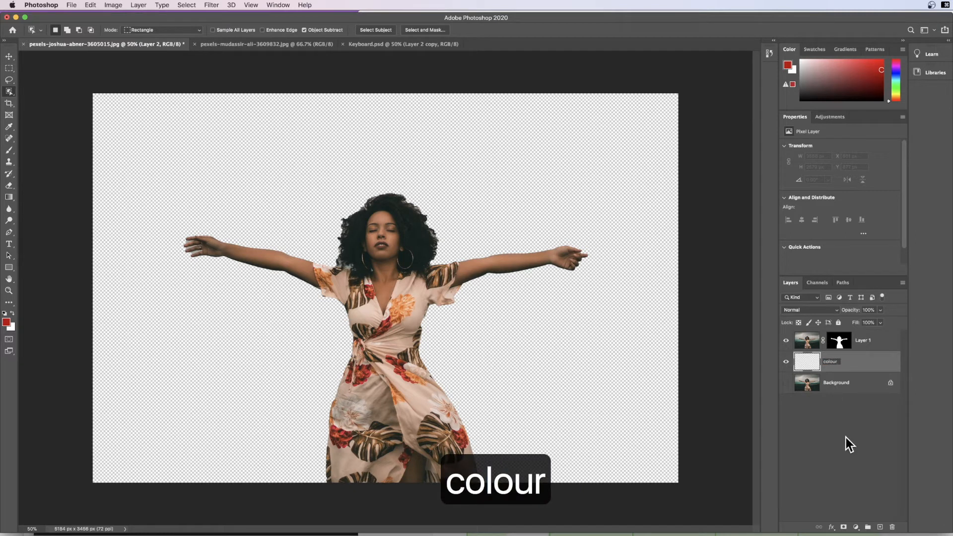
{"action": "key", "text": "Return"}
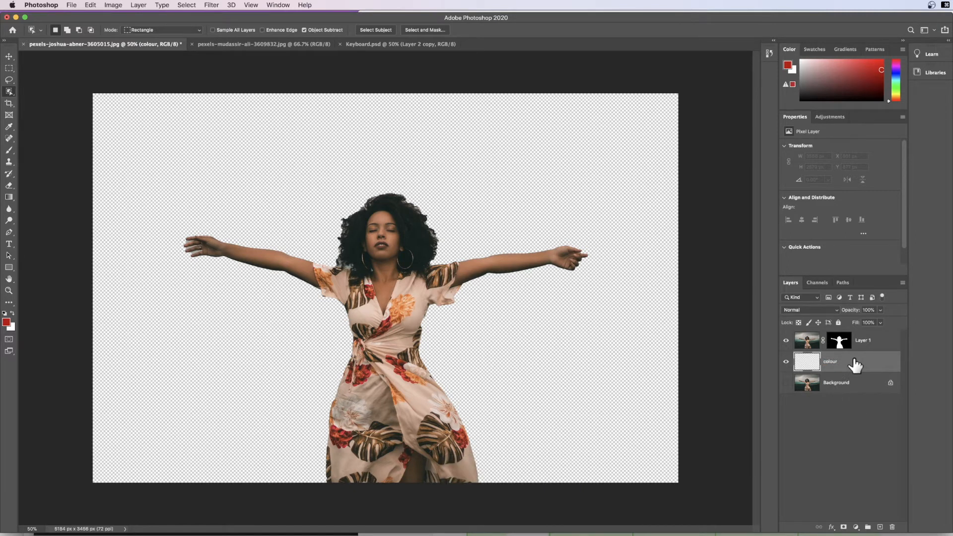
Reset the swatch colours to default and set the foreground colour to golden yellow #d9a025
{"action": "key", "text": "d"}
{"action": "left_click", "coordinate": [8, 325]}
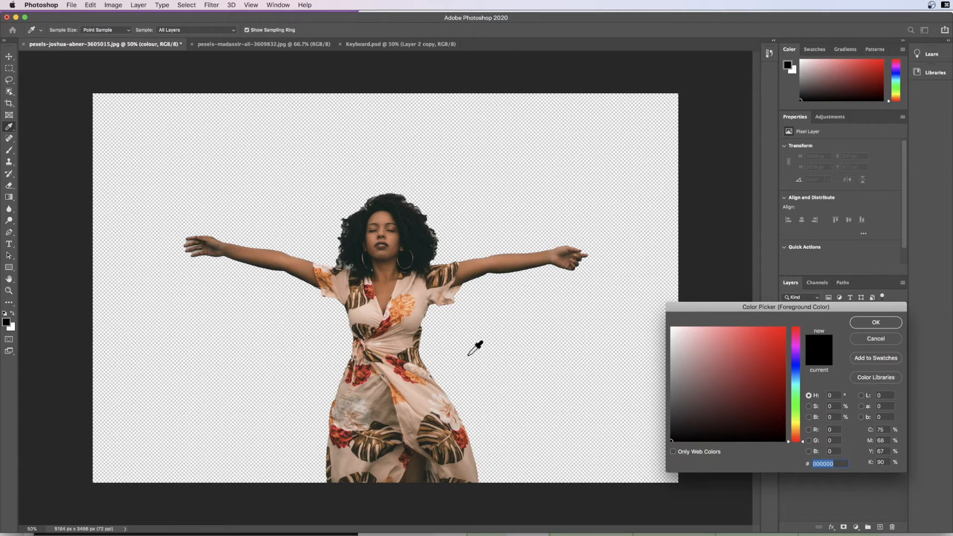
{"action": "left_click", "coordinate": [796, 427]}
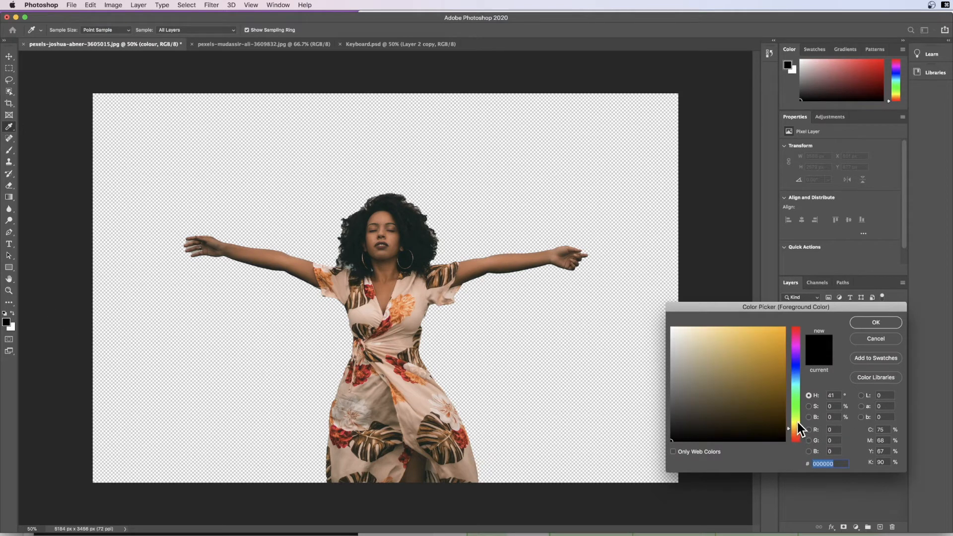
{"action": "left_click", "coordinate": [764, 343]}
{"action": "left_click", "coordinate": [873, 322]}
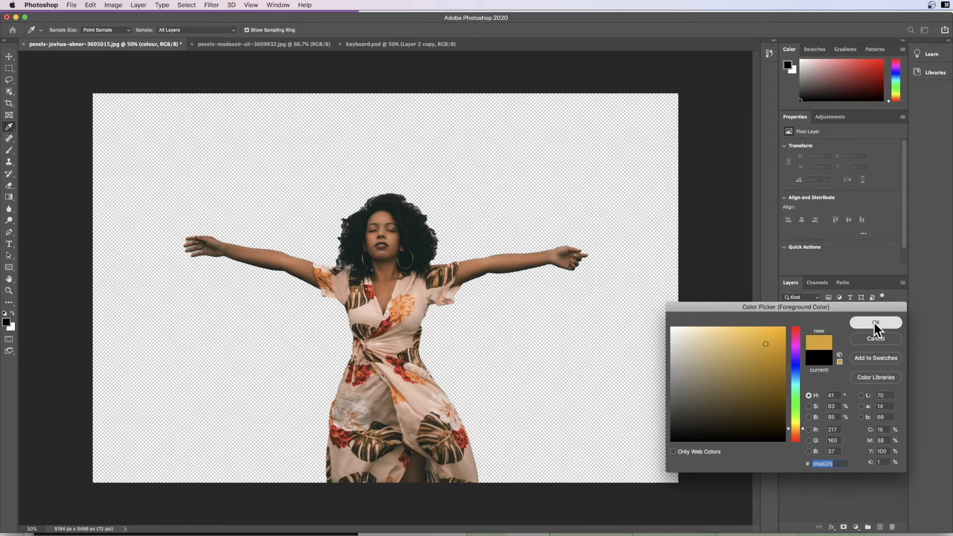
Set the background colour to dark brown #612603 and fill the colour layer with a radial gradient from the woman's waist to the image's upper-right corner
{"action": "left_click", "coordinate": [11, 327]}
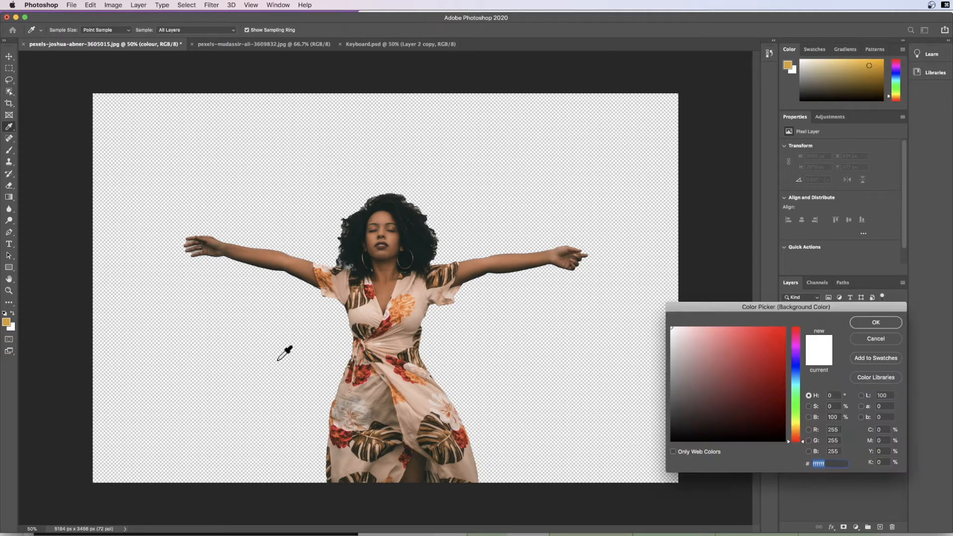
{"action": "left_click", "coordinate": [796, 433]}
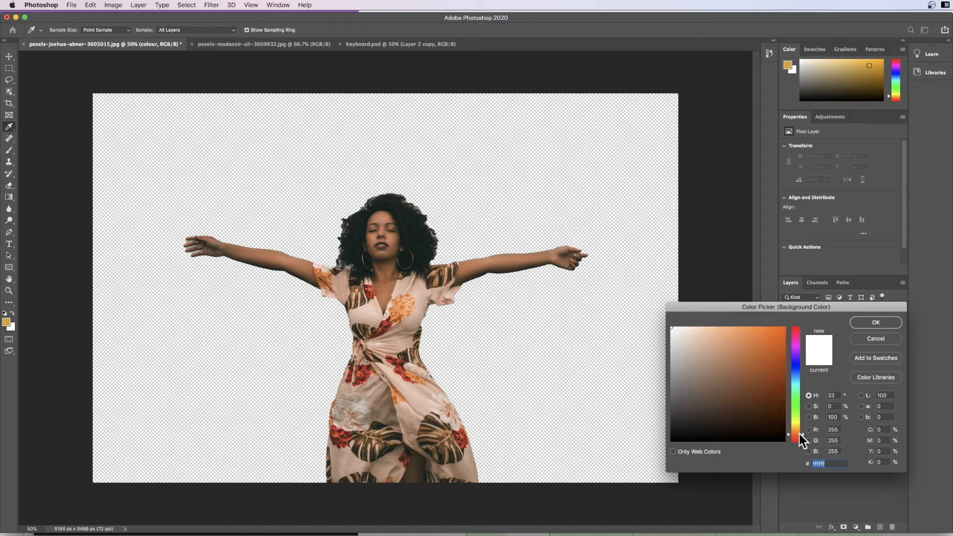
{"action": "left_click", "coordinate": [781, 398]}
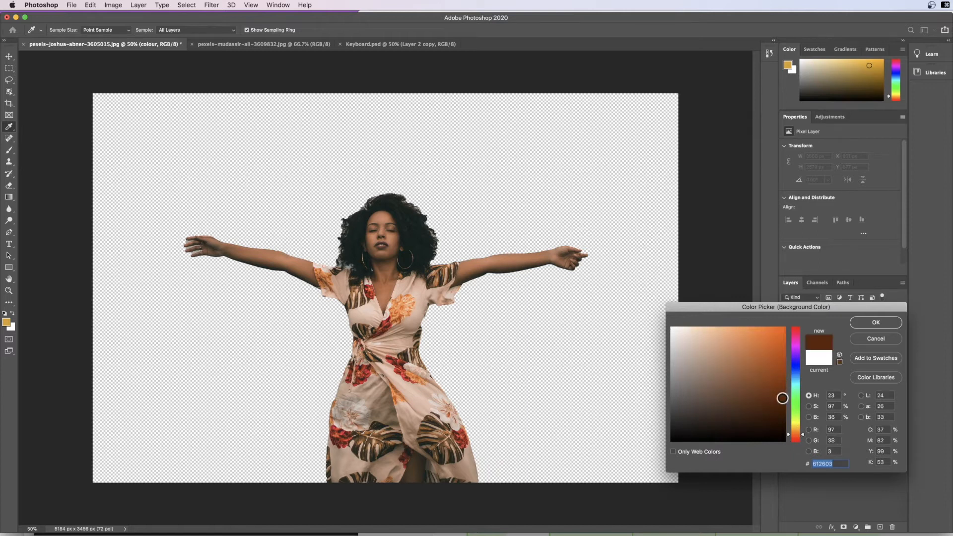
{"action": "left_click", "coordinate": [870, 324]}
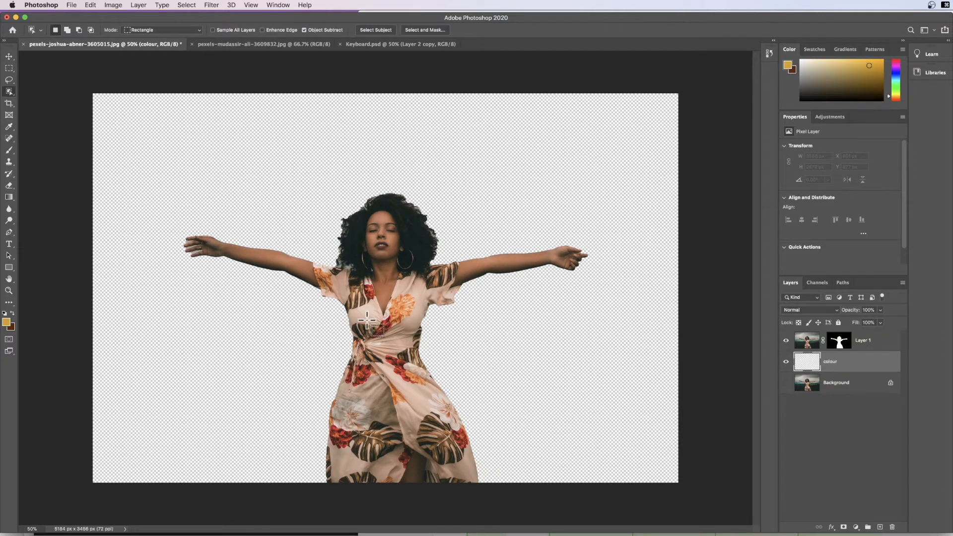
{"action": "left_click", "coordinate": [9, 197]}
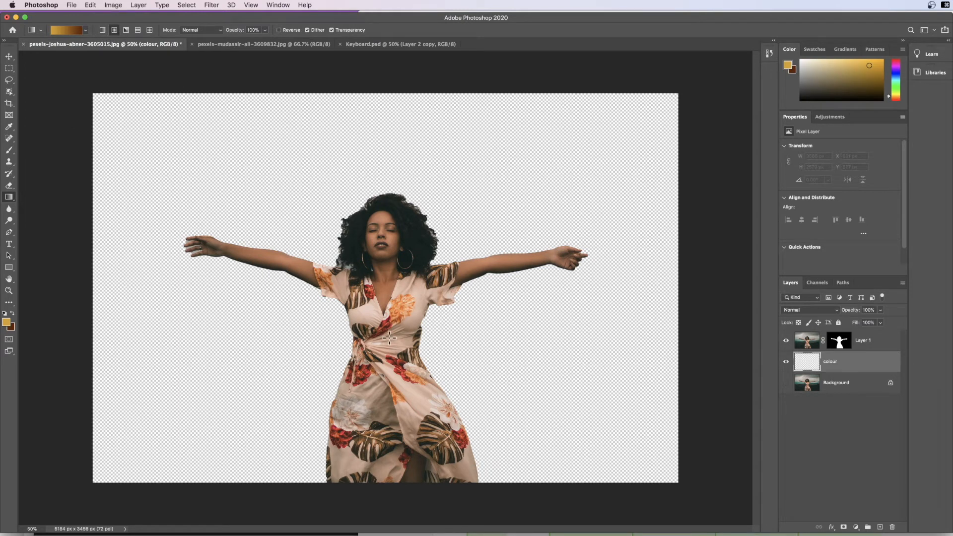
{"action": "left_click_drag", "start_coordinate": [389, 337], "coordinate": [669, 100]}
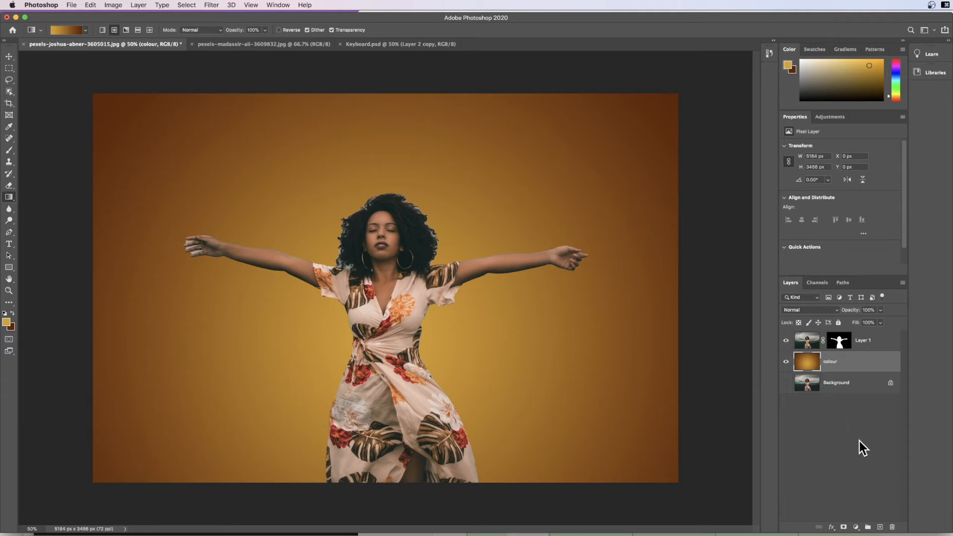
Create a layer group above the colour layer and add an empty layer inside it
{"action": "left_click", "coordinate": [867, 528]}
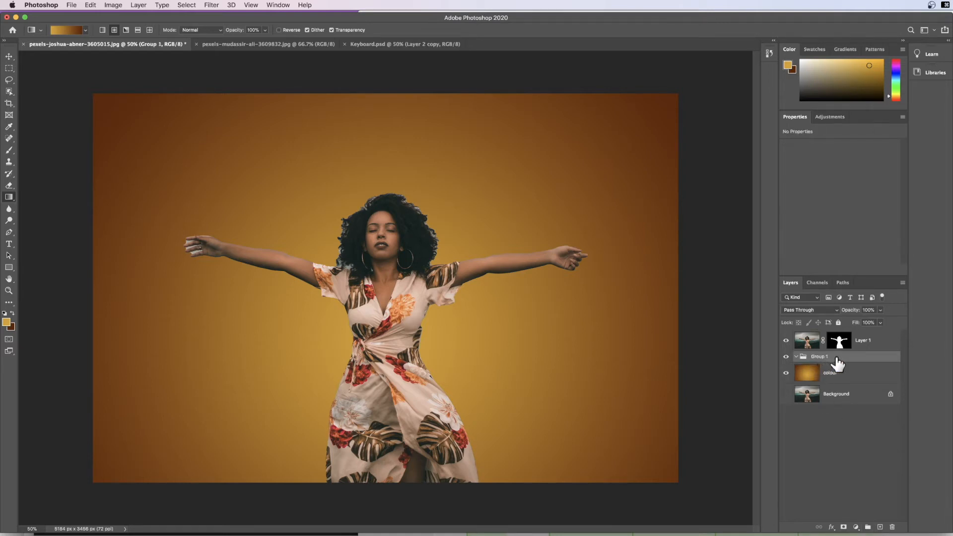
{"action": "left_click", "coordinate": [880, 526]}
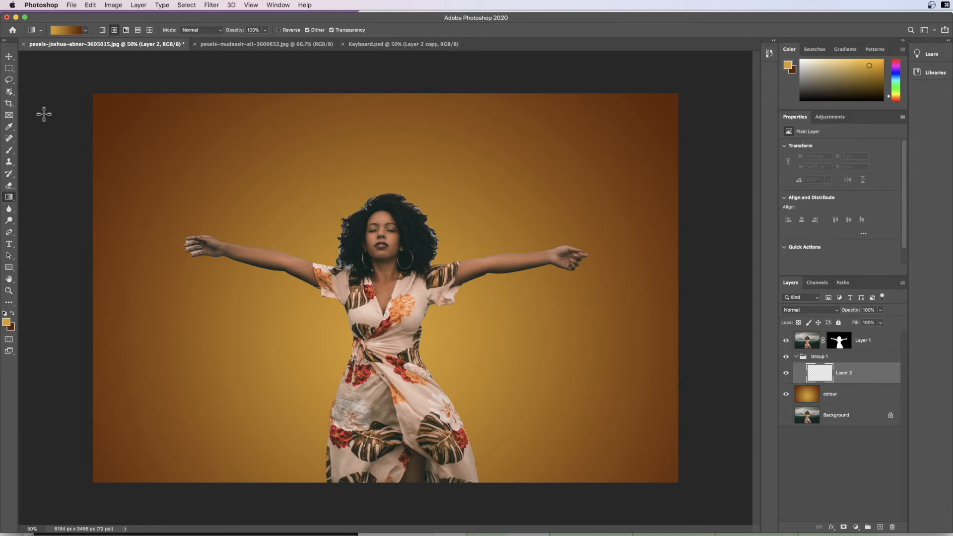
Select a narrow triangular ray from the woman's chest toward the image's lower-left area with the Polygonal Lasso tool
{"action": "left_click", "coordinate": [7, 83]}
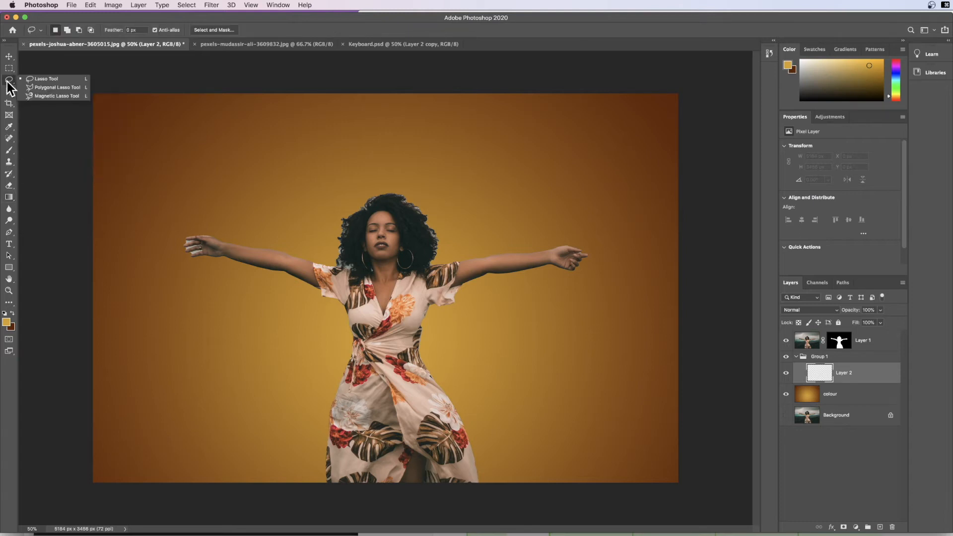
{"action": "left_click", "coordinate": [66, 89]}
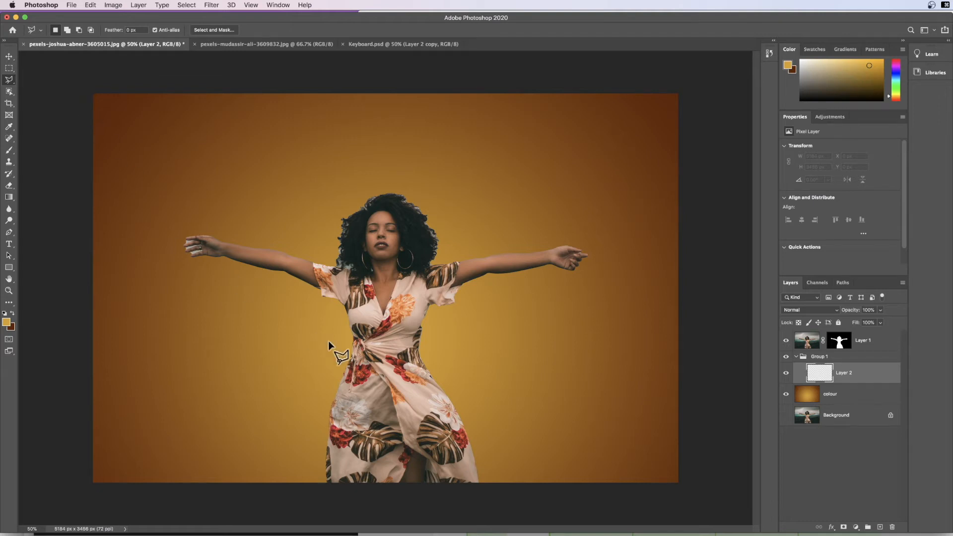
{"action": "left_click", "coordinate": [387, 301]}
{"action": "left_click", "coordinate": [234, 473]}
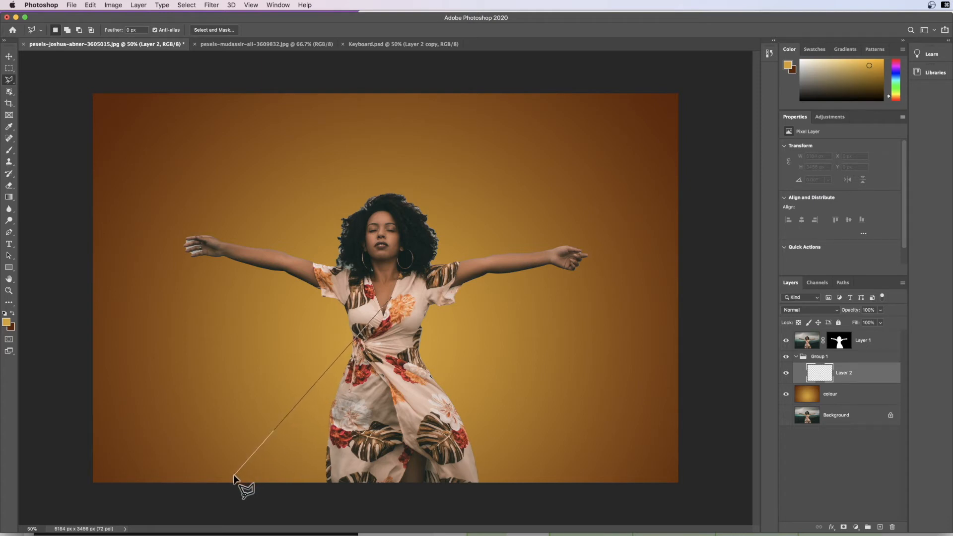
{"action": "double_click", "coordinate": [198, 443]}
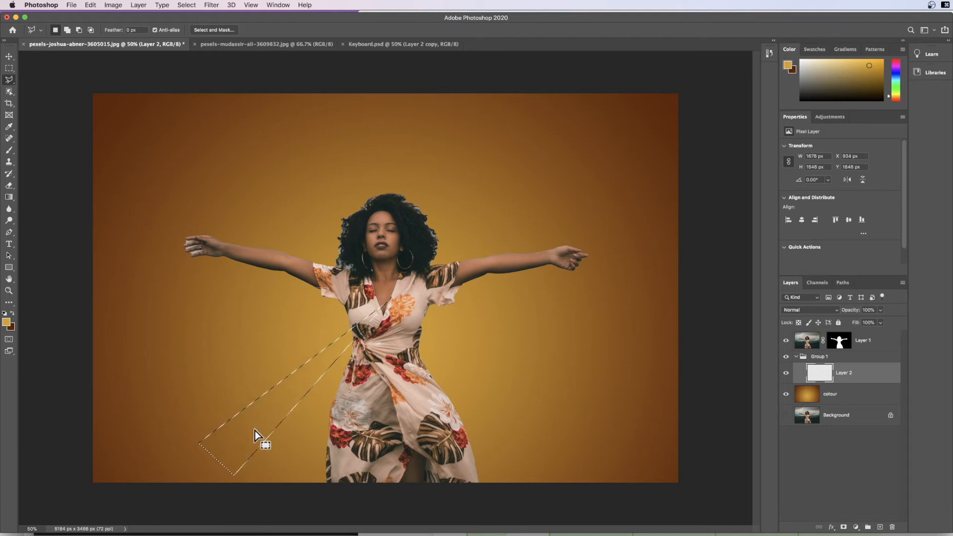
Set the foreground colour to bright green #8fd925 and the background colour to a dark green
{"action": "left_click", "coordinate": [7, 322]}
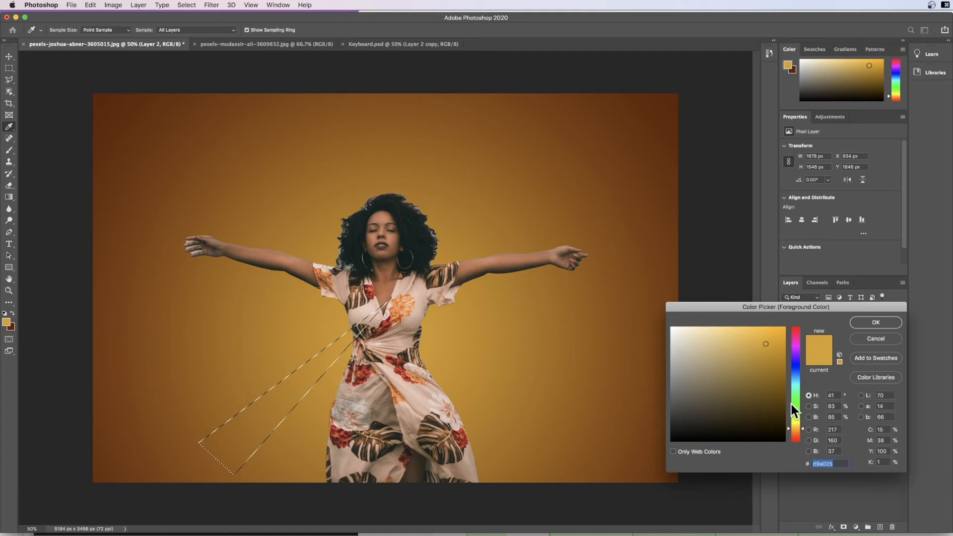
{"action": "left_click", "coordinate": [796, 414]}
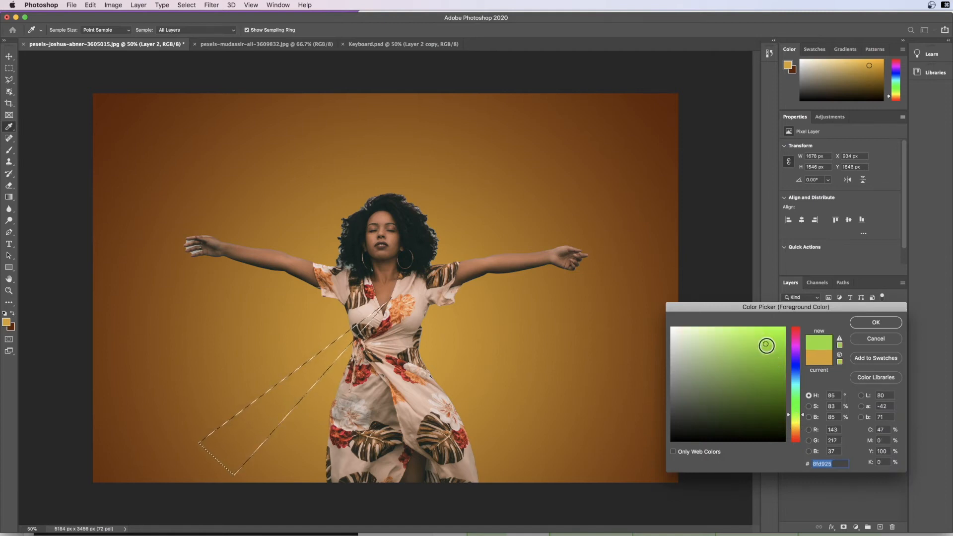
{"action": "left_click", "coordinate": [869, 322]}
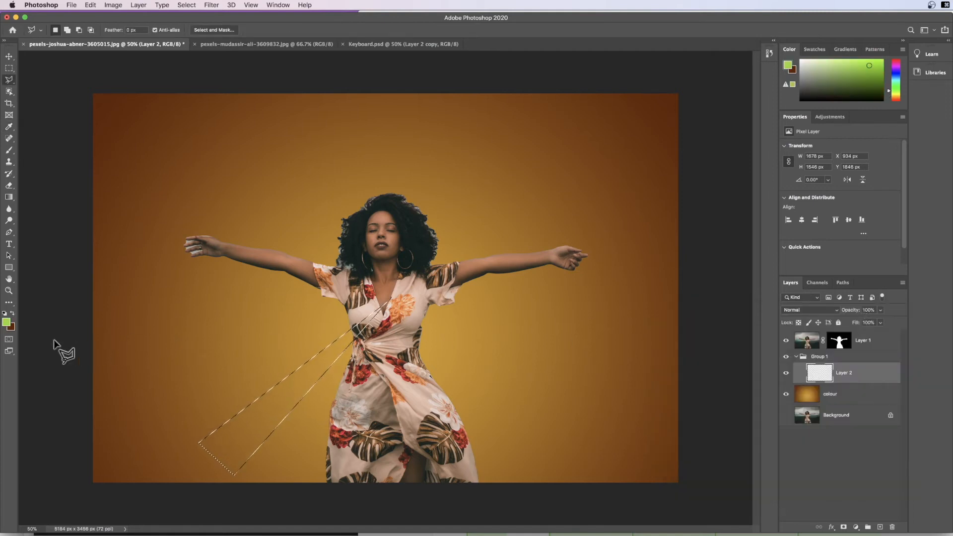
{"action": "left_click", "coordinate": [12, 327]}
{"action": "left_click", "coordinate": [797, 406]}
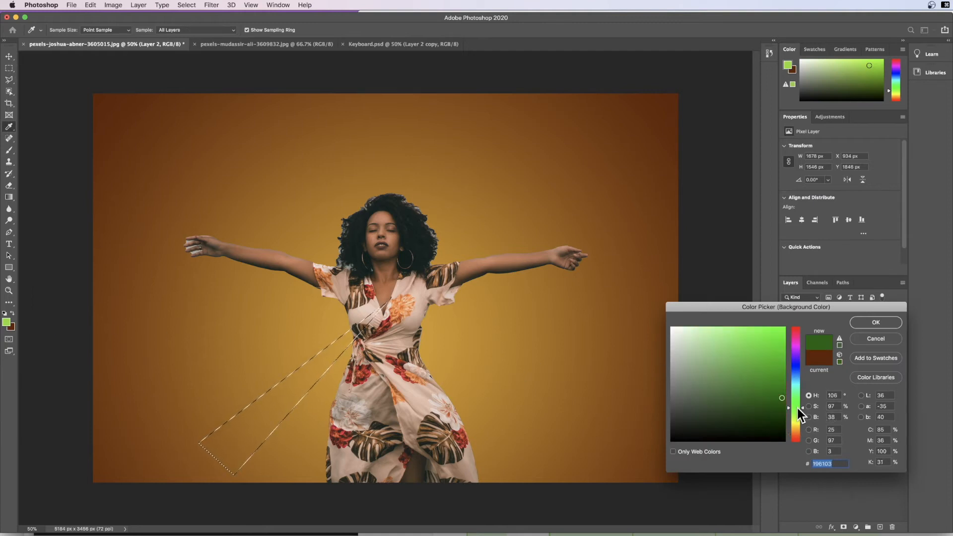
{"action": "left_click", "coordinate": [779, 413]}
{"action": "left_click", "coordinate": [867, 326]}
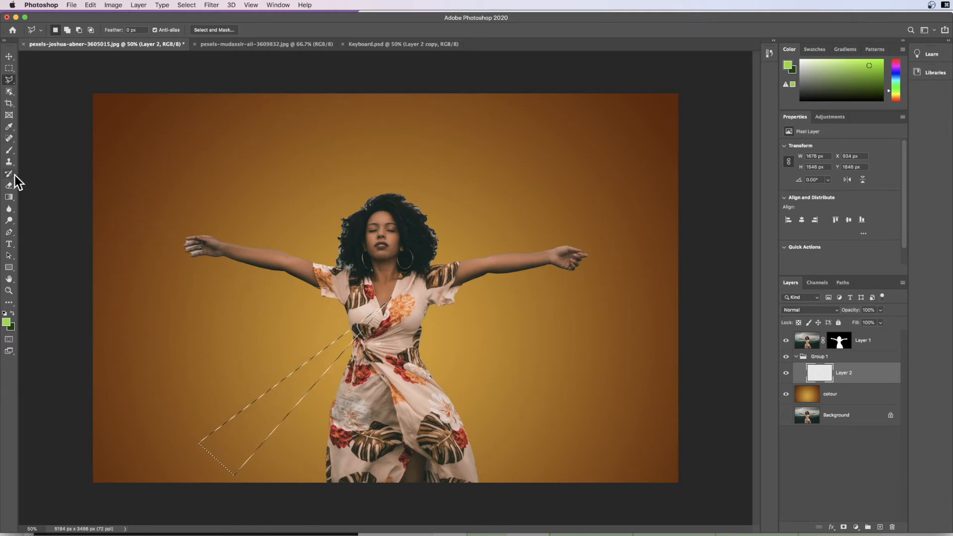
Fill the ray selection with a linear gradient running from the woman's chest to the ray's outer end, and deselect it
{"action": "left_click", "coordinate": [9, 198]}
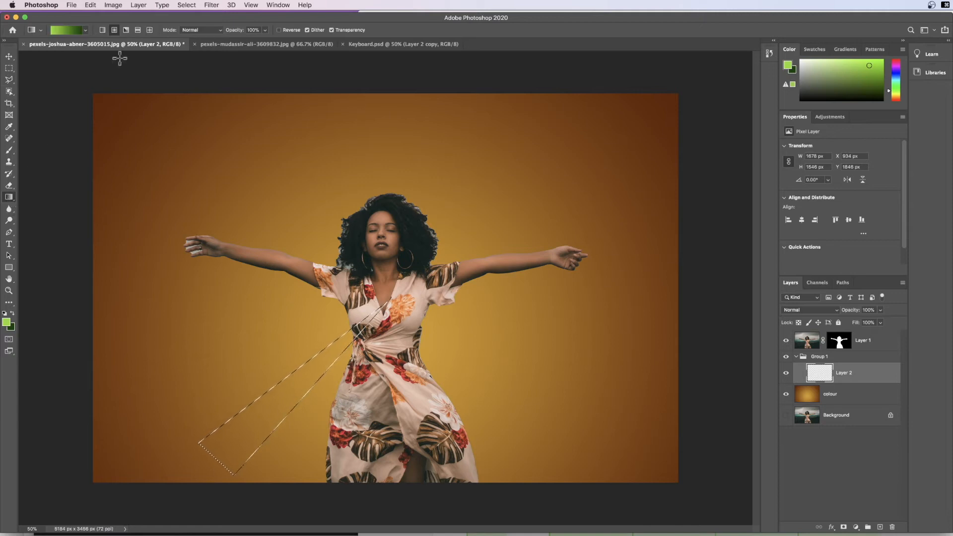
{"action": "left_click", "coordinate": [103, 31]}
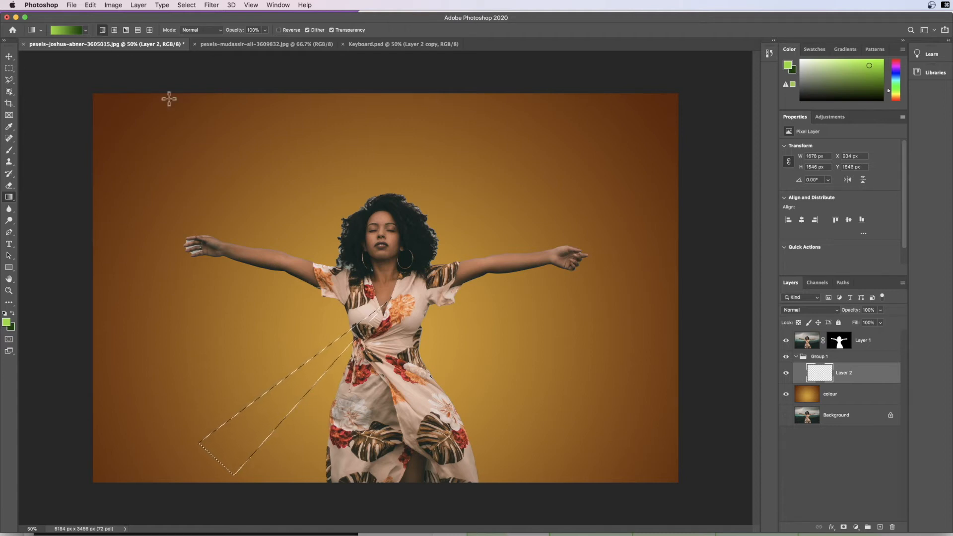
{"action": "left_click_drag", "start_coordinate": [379, 311], "coordinate": [259, 419]}
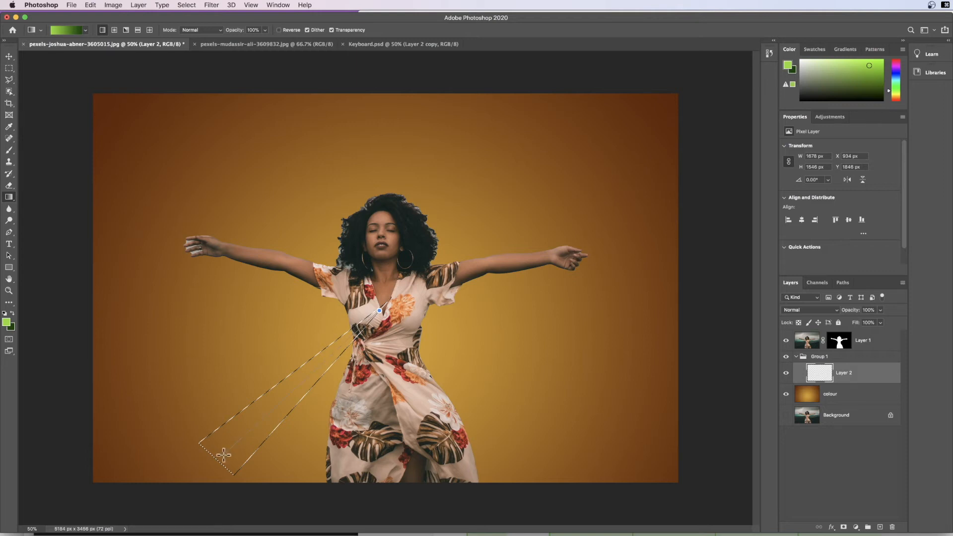
{"action": "left_click_drag", "start_coordinate": [224, 454], "coordinate": [220, 451]}
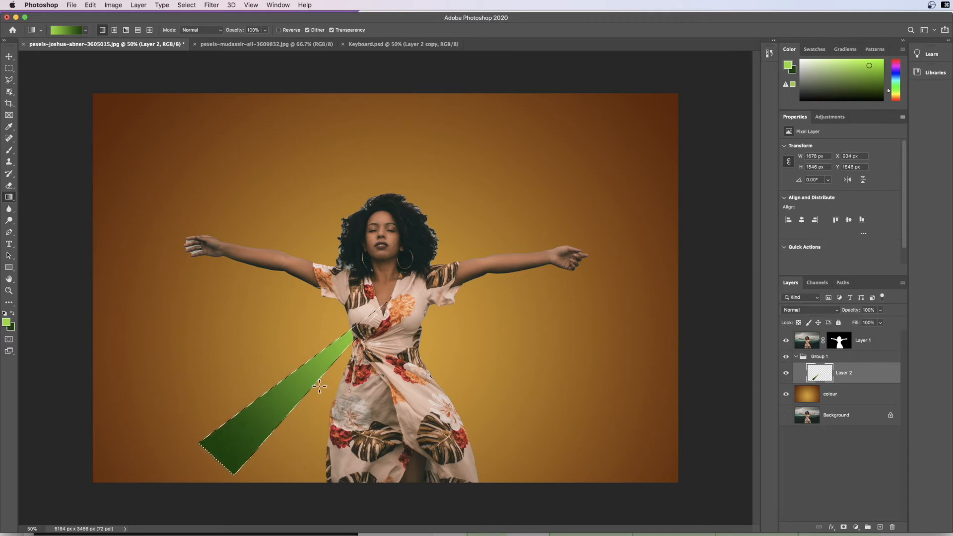
{"action": "key", "text": "super+d"}
Free-transform the green ray, moving its pivot to the tip at the woman's chest and rotating it about 17.23° clockwise
{"action": "key", "text": "super+t"}
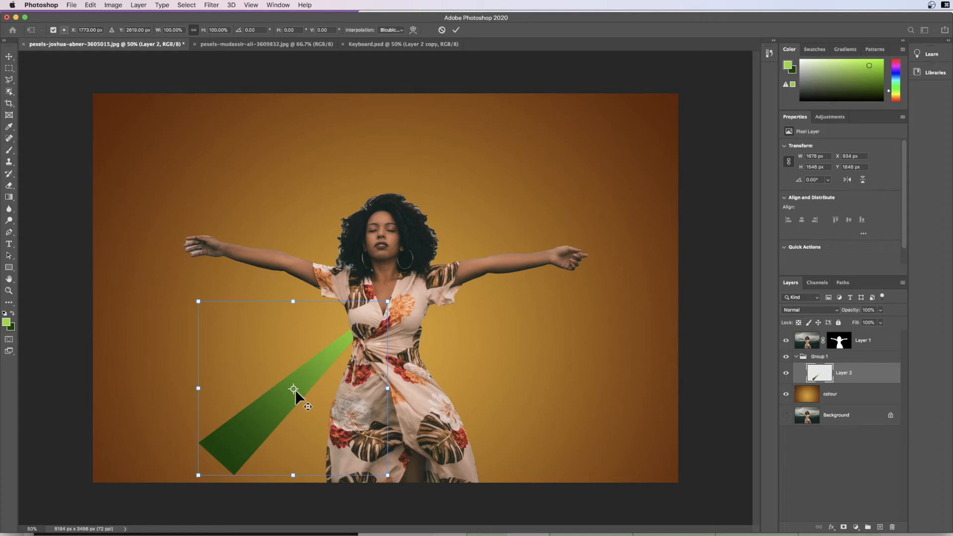
{"action": "left_click_drag", "start_coordinate": [293, 389], "coordinate": [388, 302]}
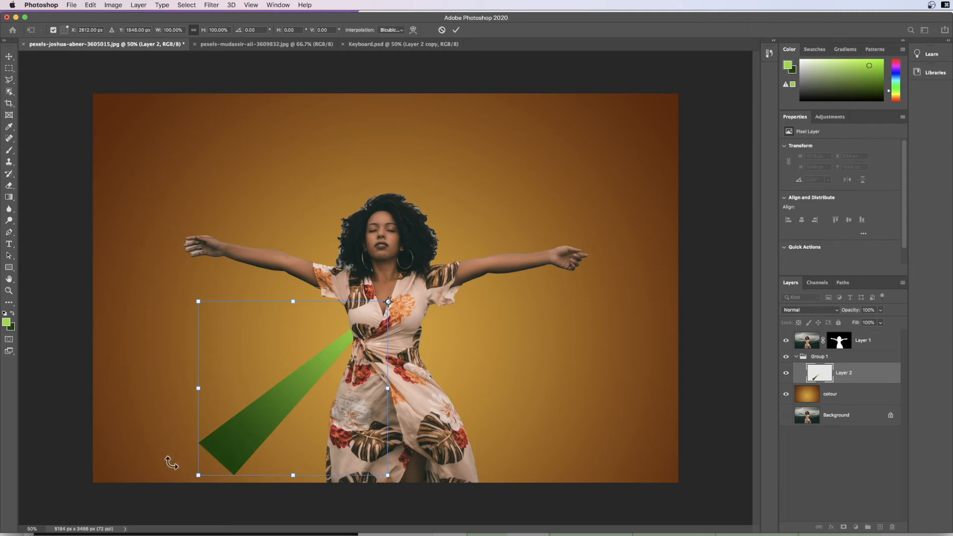
{"action": "left_click_drag", "start_coordinate": [171, 463], "coordinate": [145, 390]}
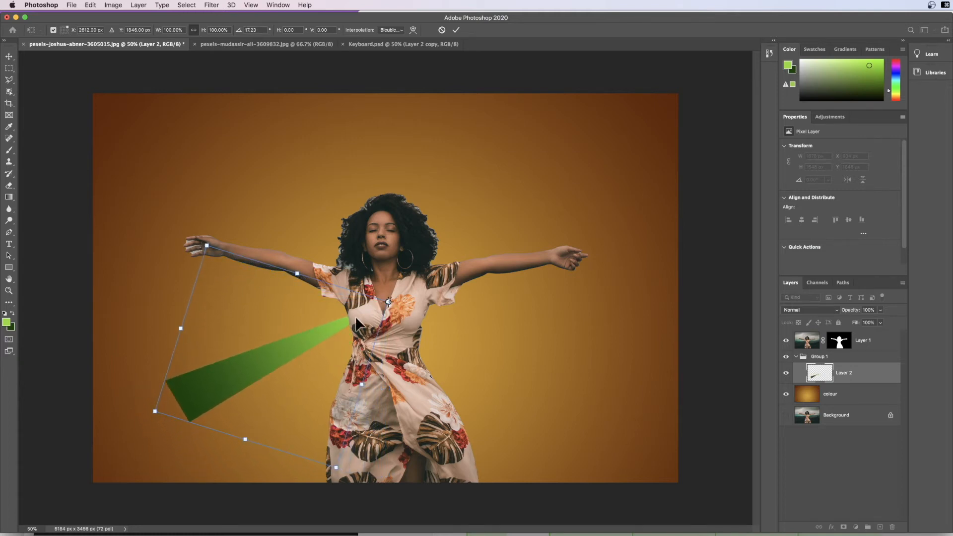
{"action": "left_click", "coordinate": [456, 30]}
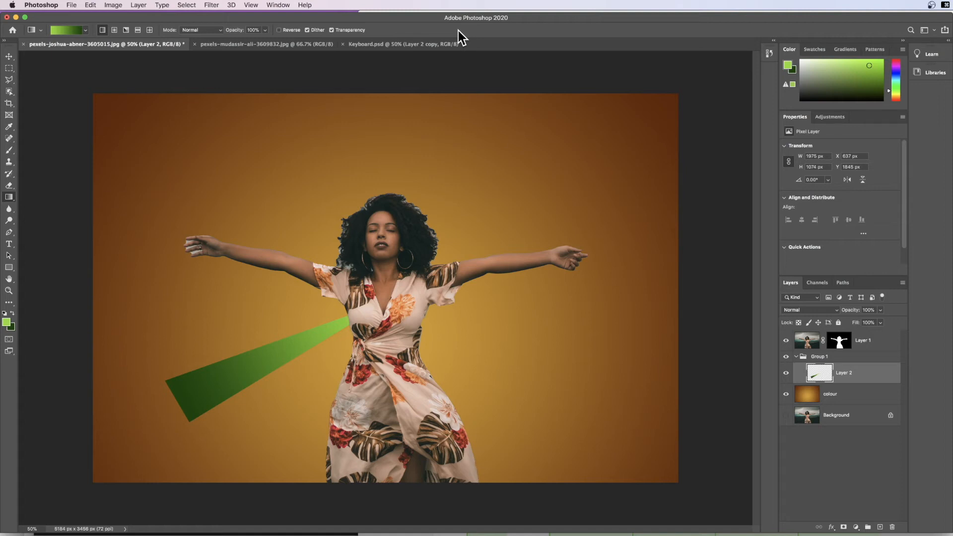
{"action": "left_click", "coordinate": [374, 46]}
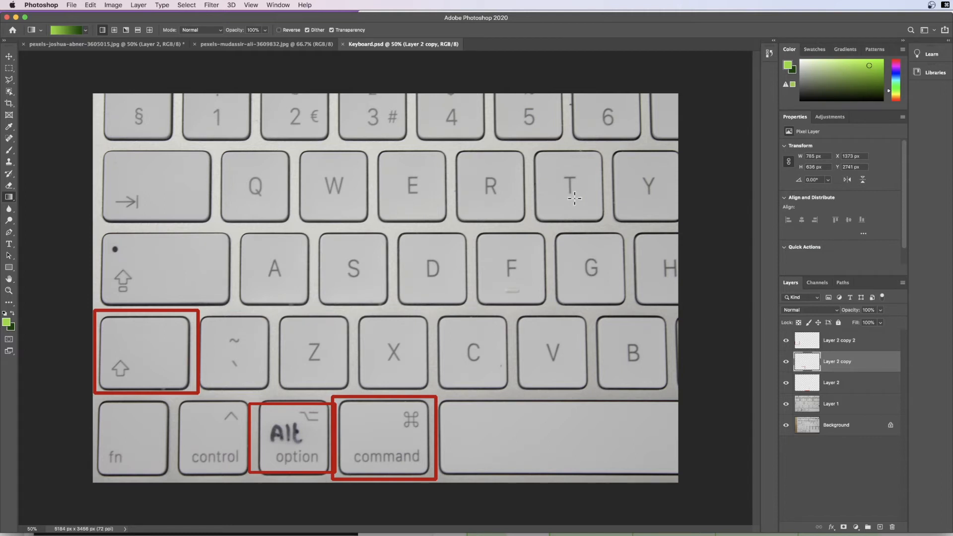
{"action": "left_click", "coordinate": [126, 44]}
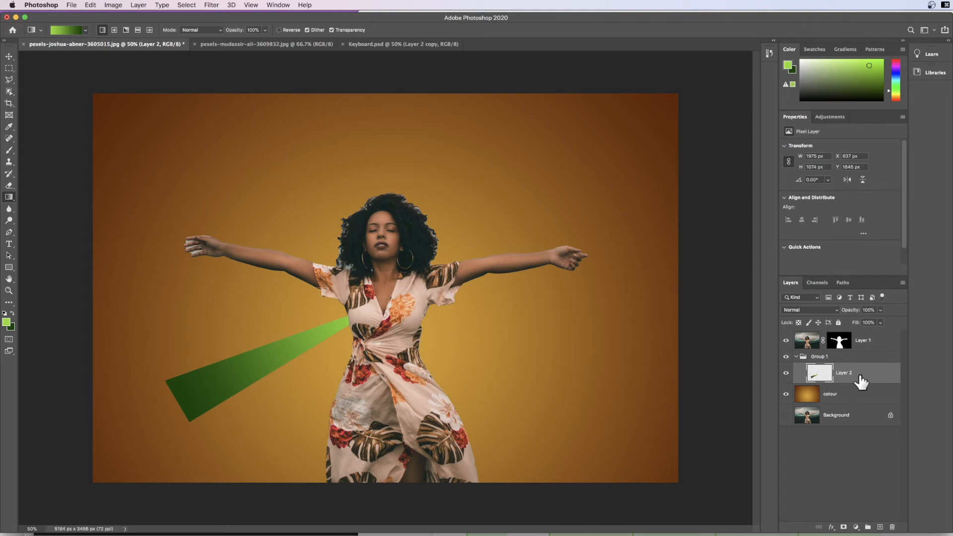
Duplicate the ray 15 times while repeating its last rotation to build a sunburst around the woman
{"action": "key", "text": "alt+shift+super+t"}
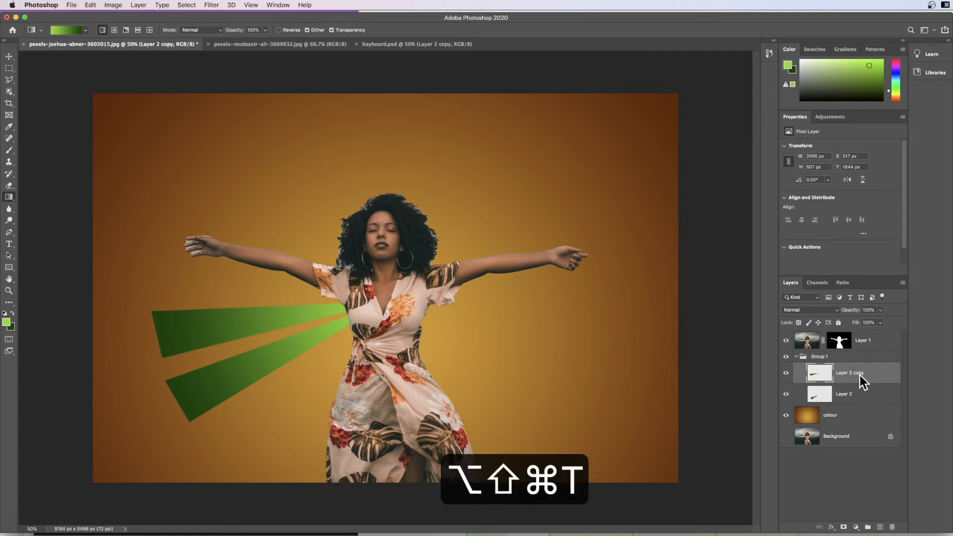
{"action": "key", "text": "alt+shift+super+t"}
{"action": "key", "text": "alt+shift+super+t"}
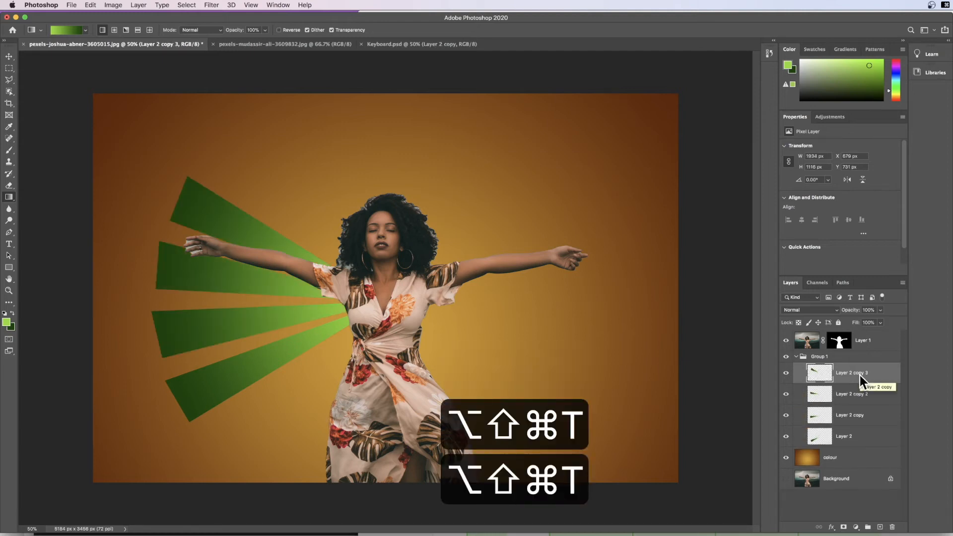
{"action": "key", "text": "alt+shift+super+t"}
{"action": "key", "text": "alt+shift+super+t"}
{"action": "key", "text": "alt+shift+super+t"}
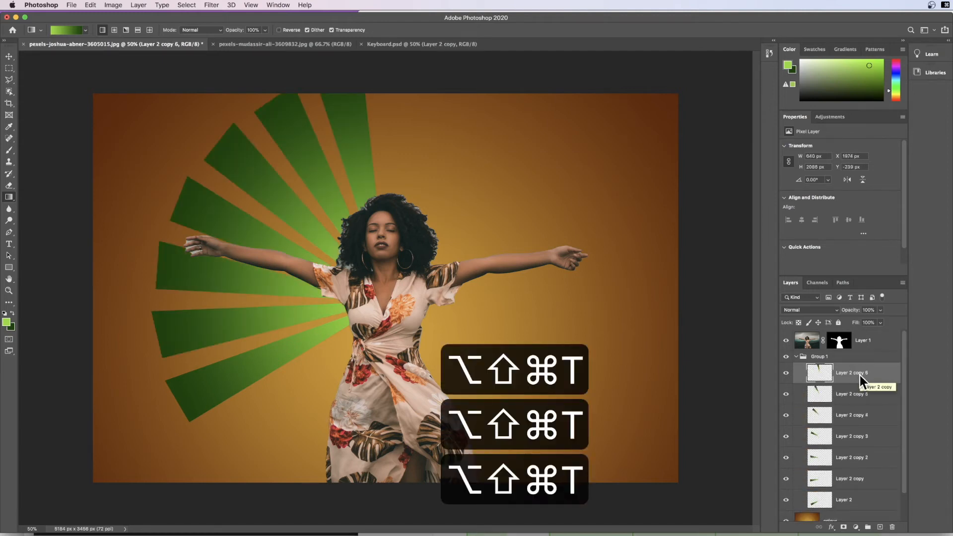
{"action": "key", "text": "alt+shift+super+t"}
{"action": "key", "text": "alt+shift+super+t"}
{"action": "key", "text": "alt+shift+super+t"}
{"action": "key", "text": "alt+shift+super+t"}
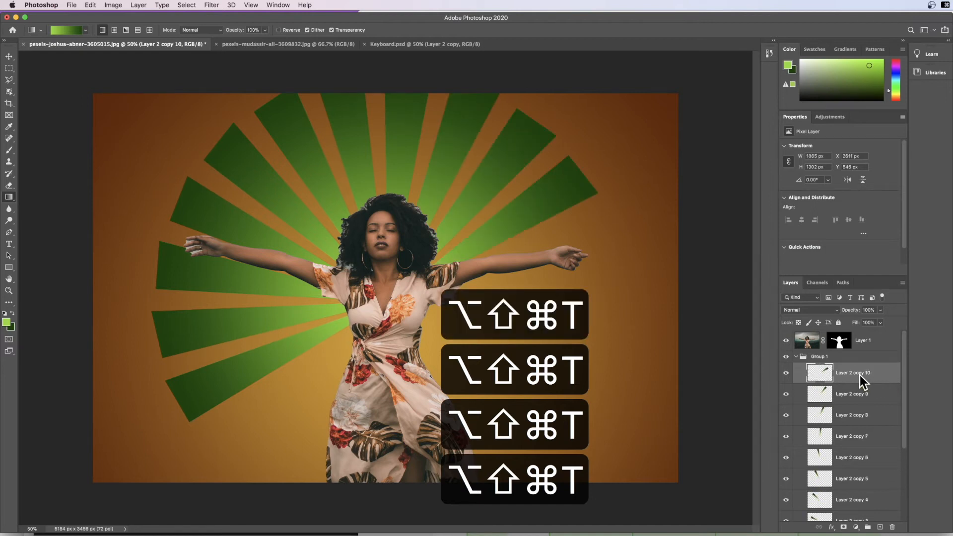
{"action": "key", "text": "alt+shift+super+t"}
{"action": "key", "text": "alt+shift+super+t"}
{"action": "key", "text": "alt+shift+super+t"}
{"action": "key", "text": "alt+shift+super+t"}
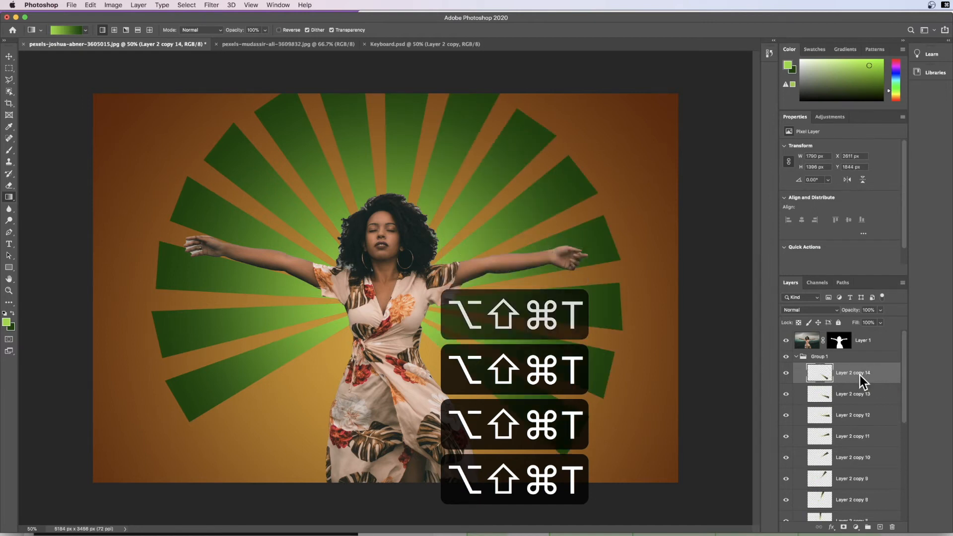
{"action": "key", "text": "alt+shift+super+t"}
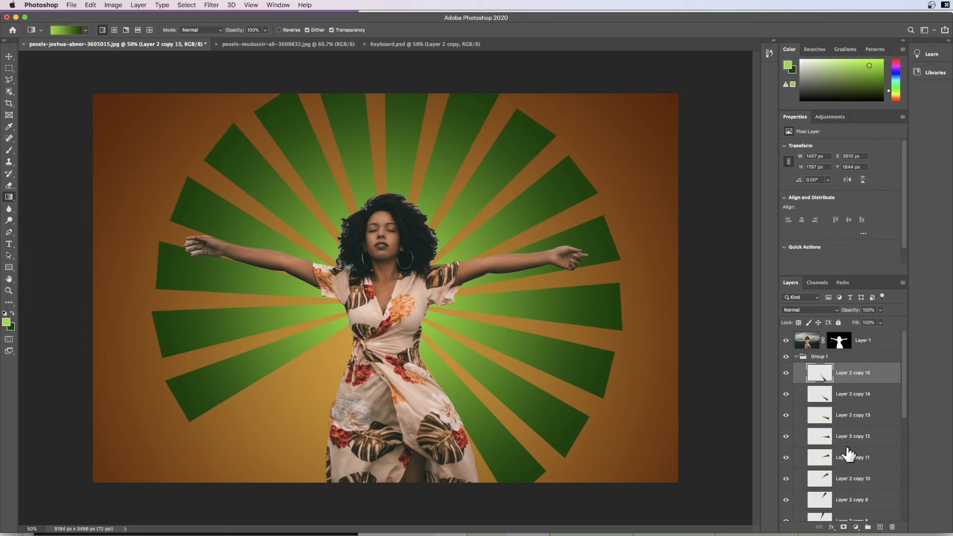
Collapse the ray group, rotate it about -15.45° and scale it to about 129% so the rays extend across the canvas
{"action": "left_click", "coordinate": [796, 356]}
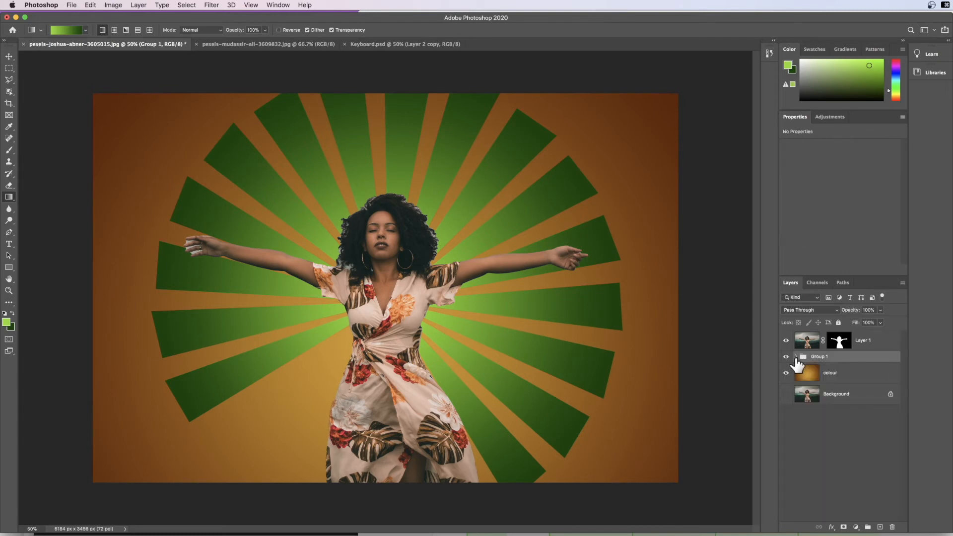
{"action": "left_click", "coordinate": [795, 356]}
{"action": "left_click", "coordinate": [796, 357]}
{"action": "left_click", "coordinate": [8, 57]}
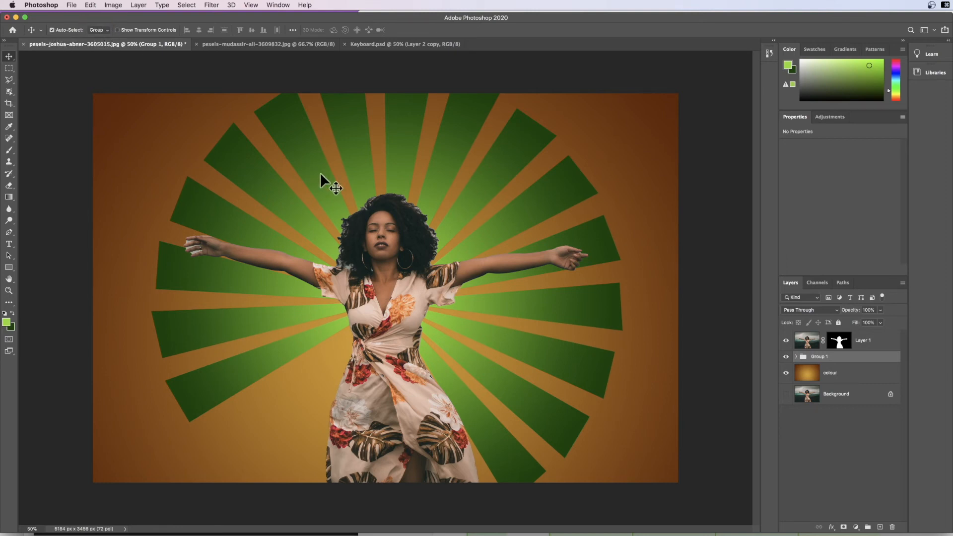
{"action": "key", "text": "super+t"}
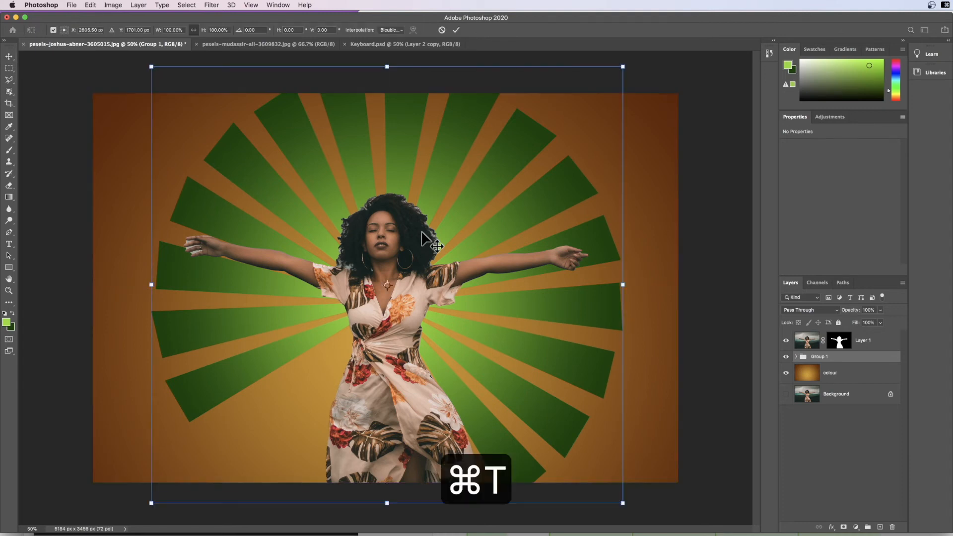
{"action": "left_click_drag", "start_coordinate": [112, 82], "coordinate": [81, 151]}
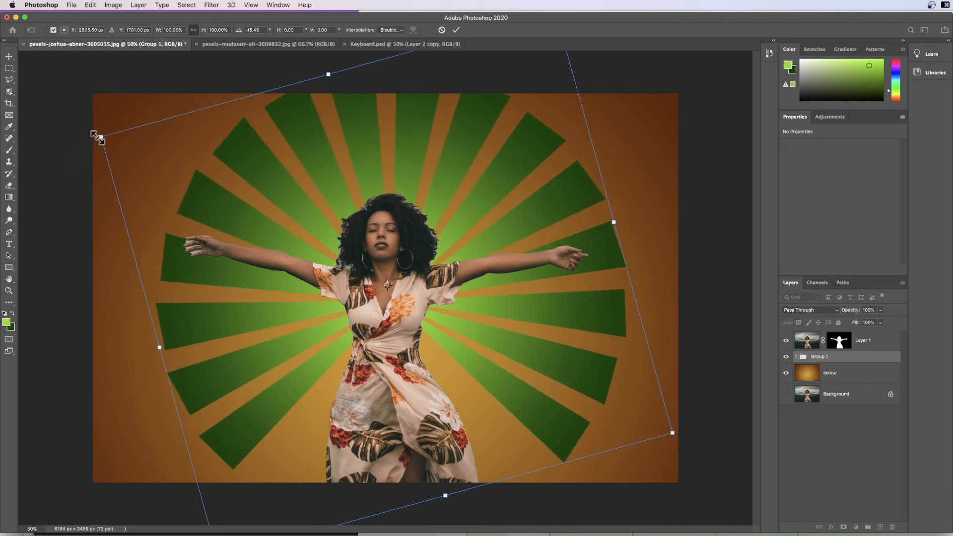
{"action": "left_click_drag", "start_coordinate": [95, 135], "coordinate": [91, 132]}
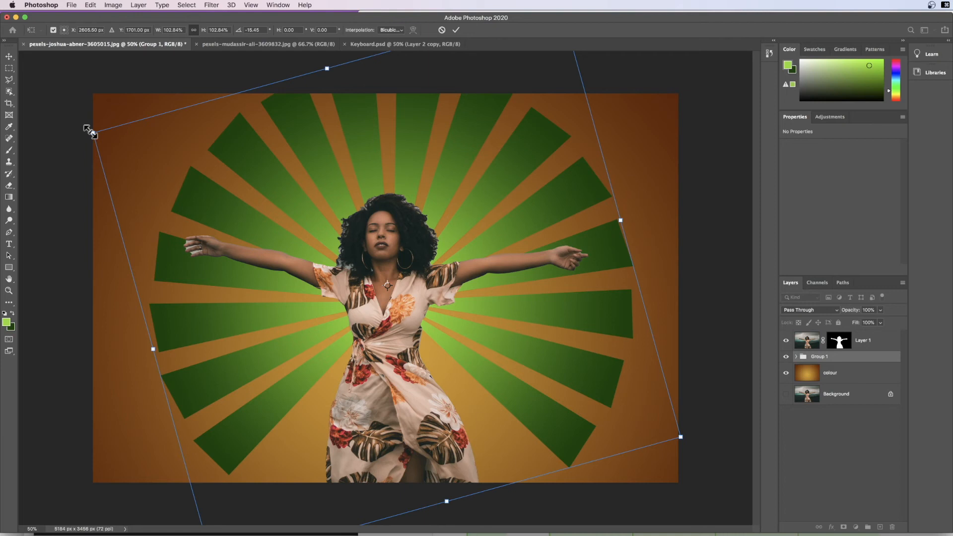
{"action": "left_click_drag", "start_coordinate": [90, 131], "coordinate": [16, 85]}
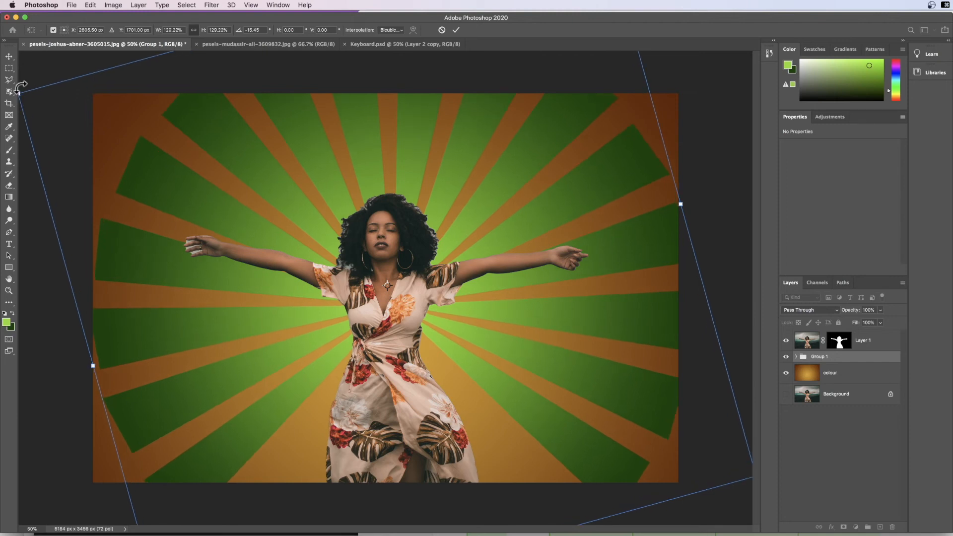
{"action": "left_click", "coordinate": [457, 30]}
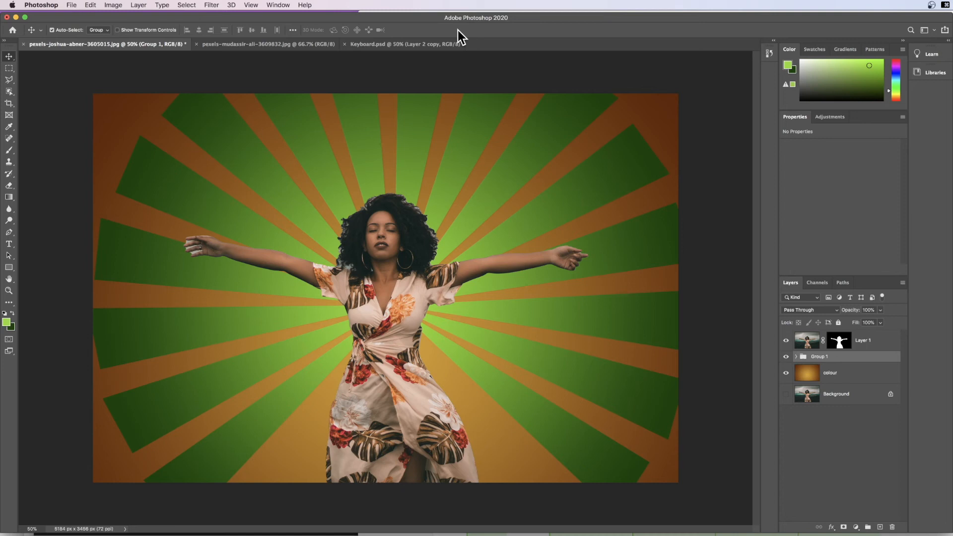
Copy the entire green and turquoise texture image into the poster document and place its layer above the woman's layer
{"action": "left_click", "coordinate": [272, 43]}
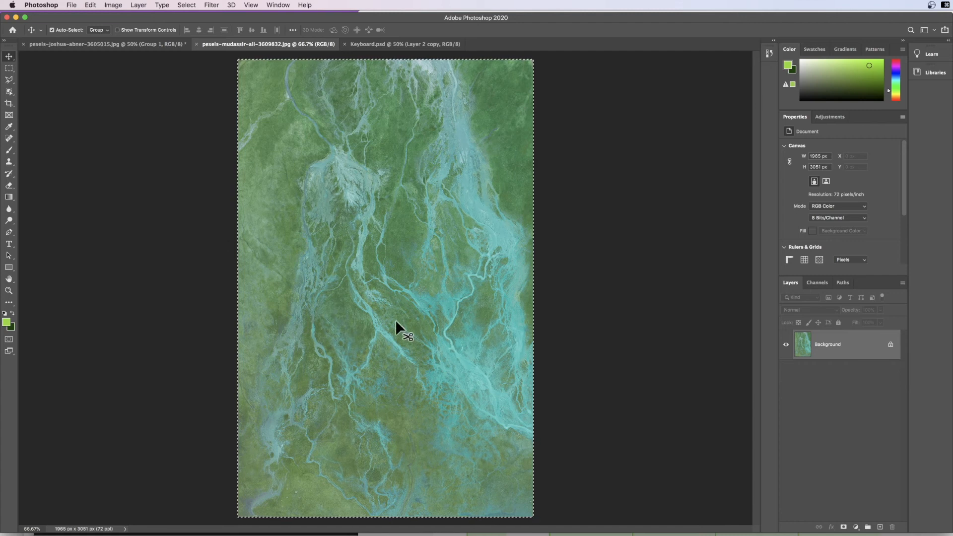
{"action": "key", "text": "super+a"}
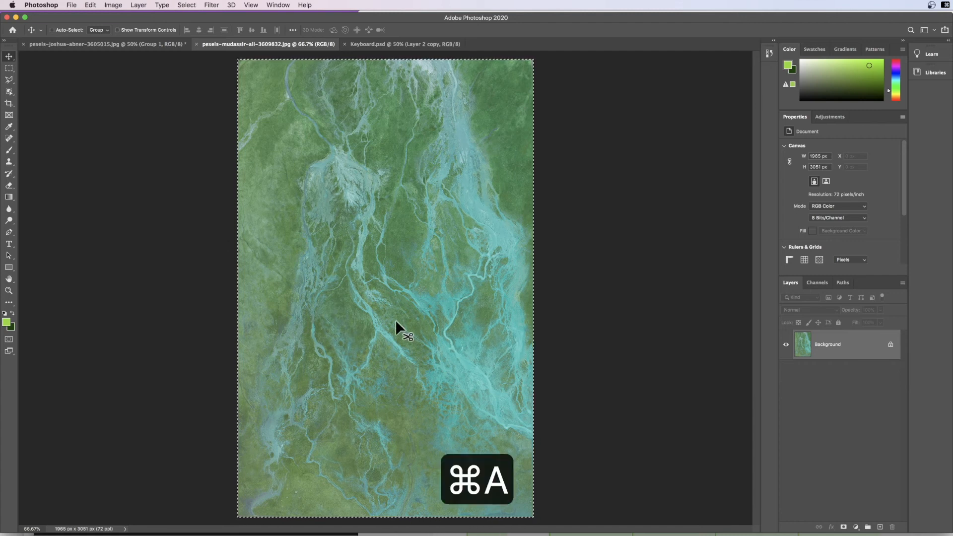
{"action": "key", "text": "super+c"}
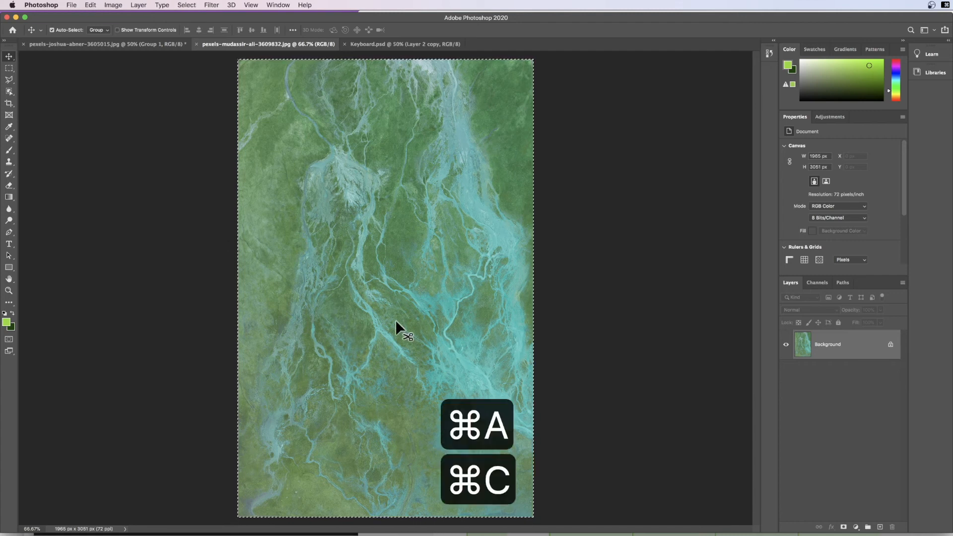
{"action": "left_click", "coordinate": [95, 44]}
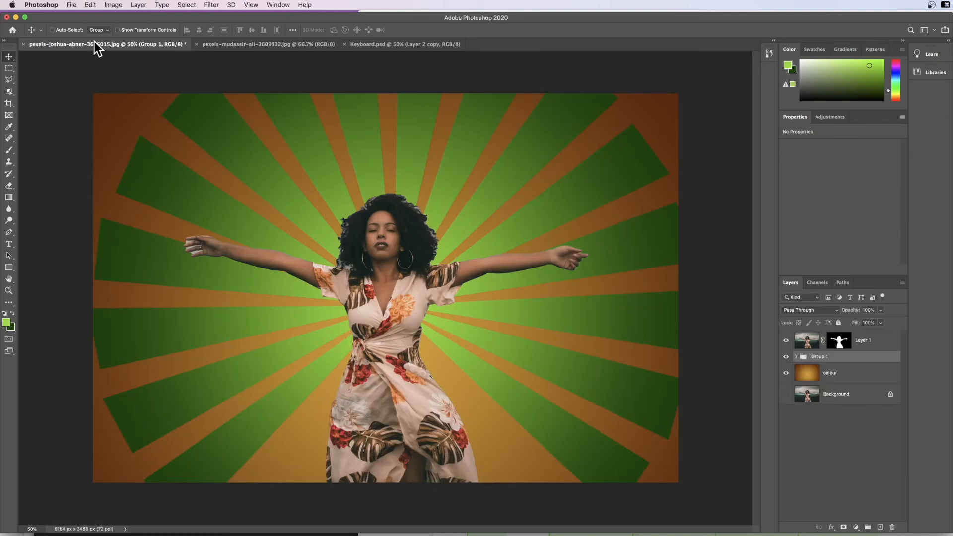
{"action": "key", "text": "super+v"}
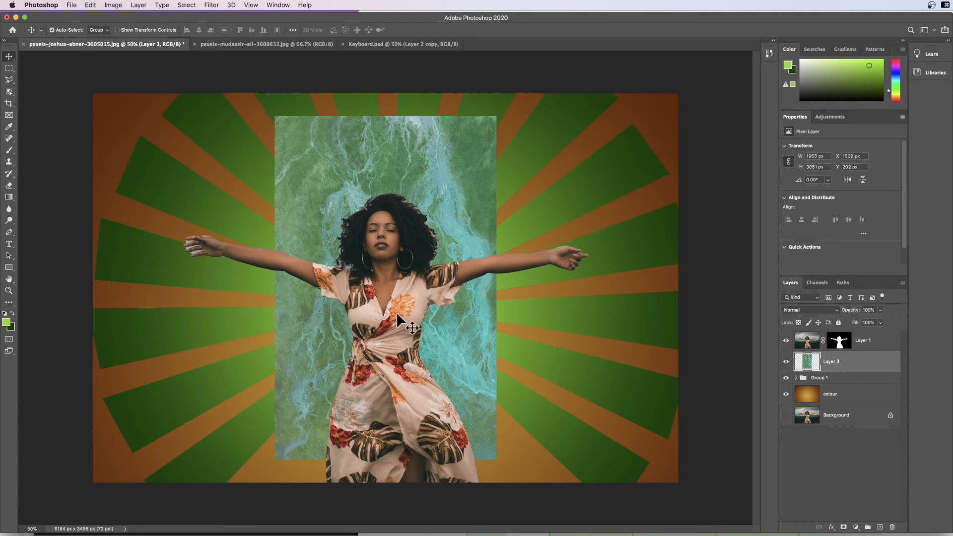
{"action": "left_click_drag", "start_coordinate": [859, 367], "coordinate": [852, 339]}
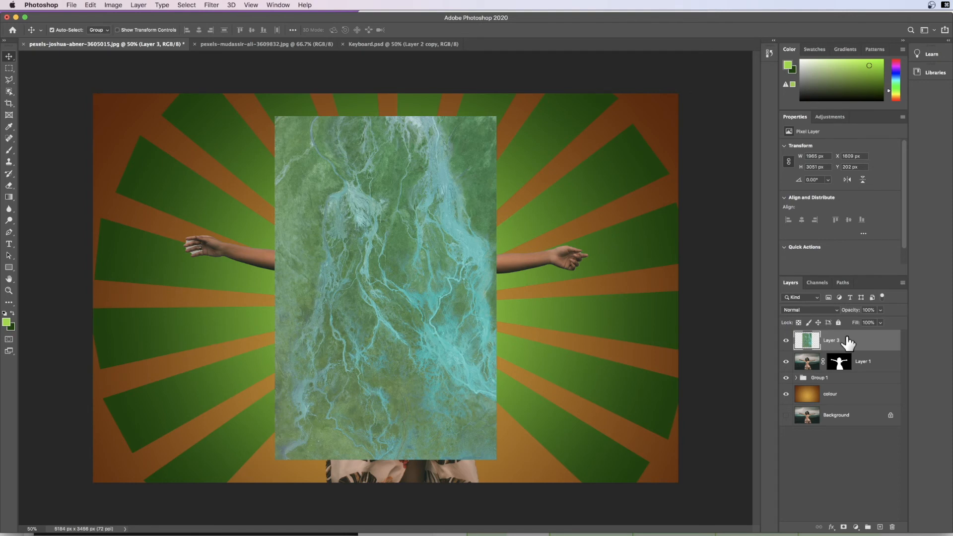
Transform the texture layer to cover the canvas, rotated -90° and scaled to about 179%, and set its blend mode to Overlay
{"action": "key", "text": "super+t"}
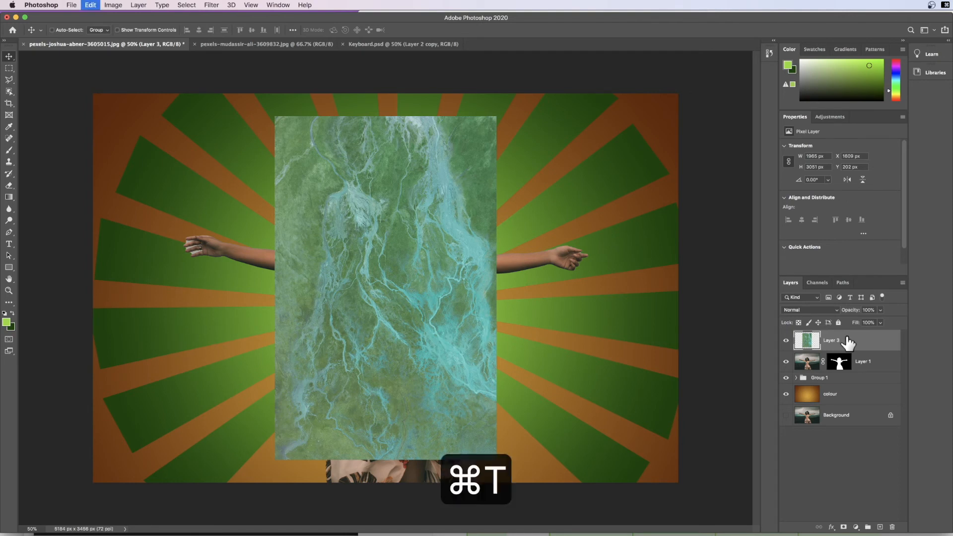
{"action": "left_click_drag", "start_coordinate": [255, 110], "coordinate": [208, 394]}
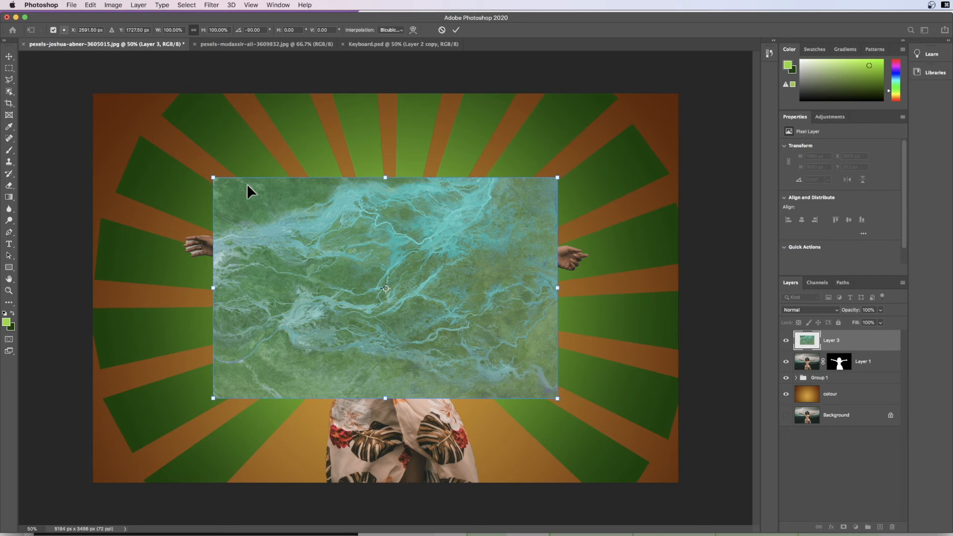
{"action": "key", "text": "super+z"}
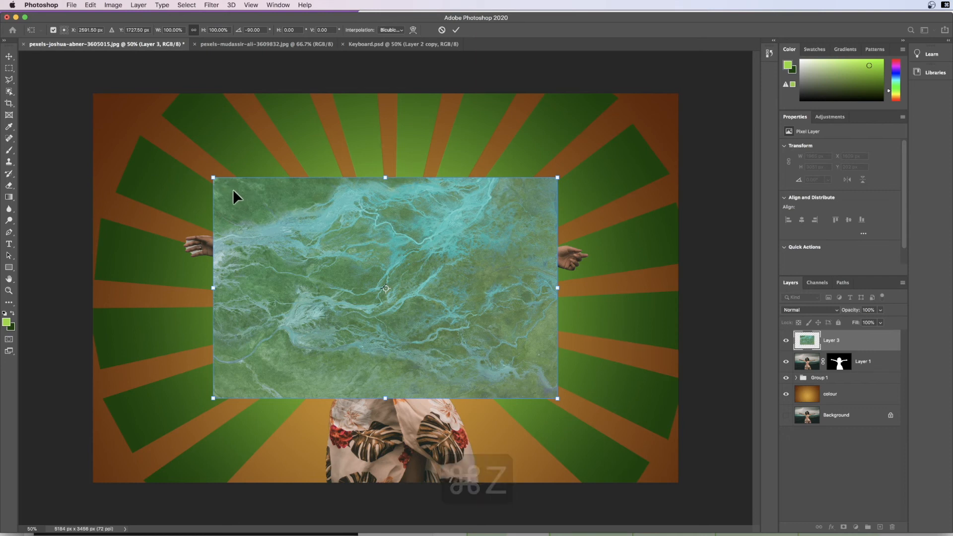
{"action": "left_click_drag", "start_coordinate": [213, 178], "coordinate": [91, 70]}
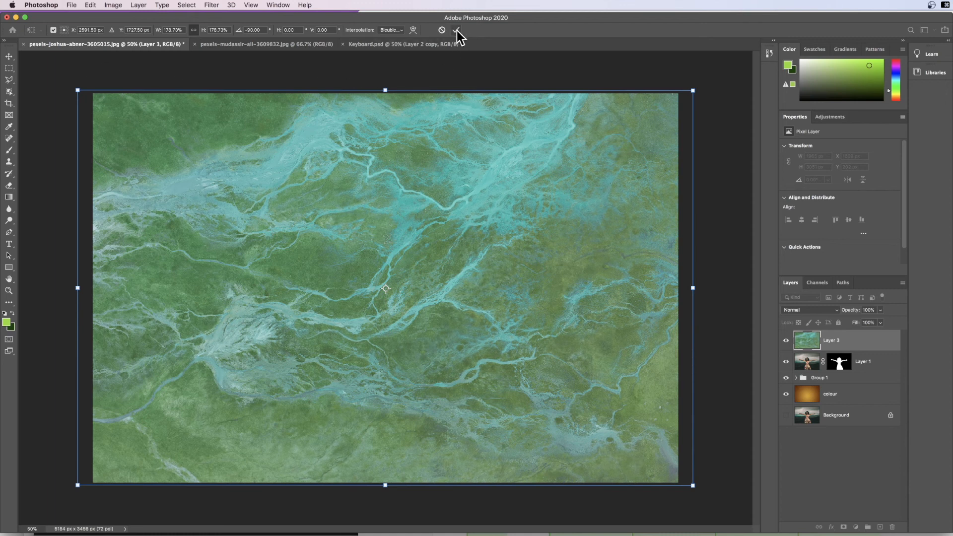
{"action": "key", "text": "Return"}
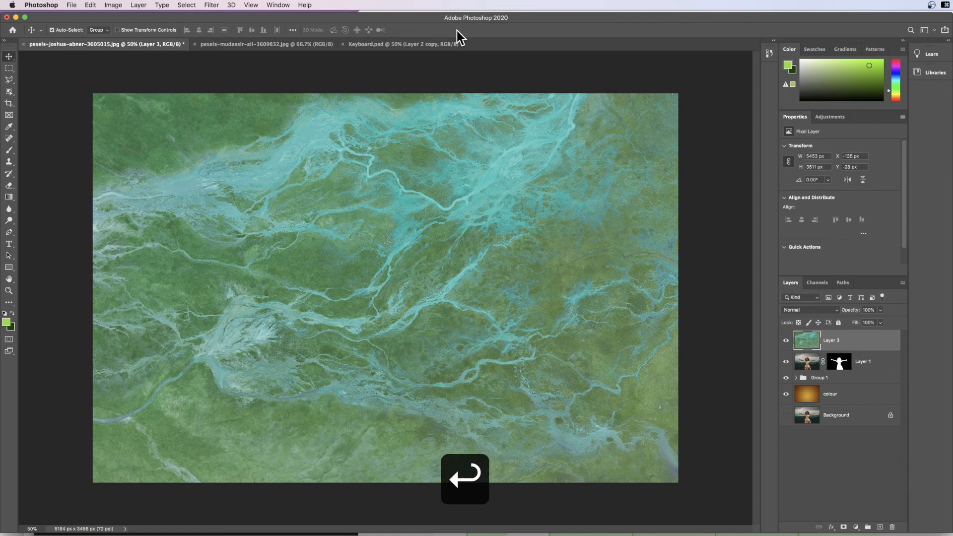
{"action": "left_click", "coordinate": [817, 310]}
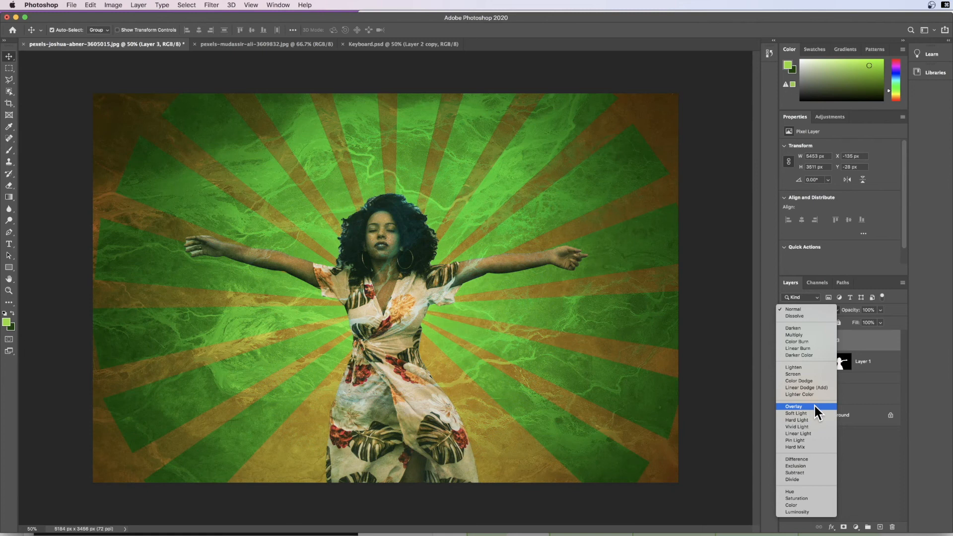
{"action": "left_click", "coordinate": [814, 406]}
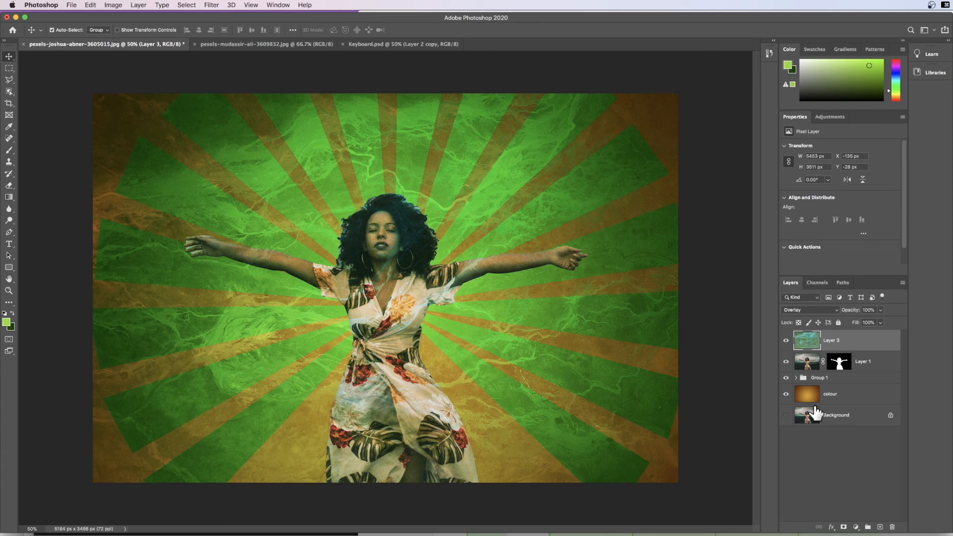
Start a horizontal text layer over the lower part of the woman's dress and set its font size to 500 pt
{"action": "left_click", "coordinate": [9, 244]}
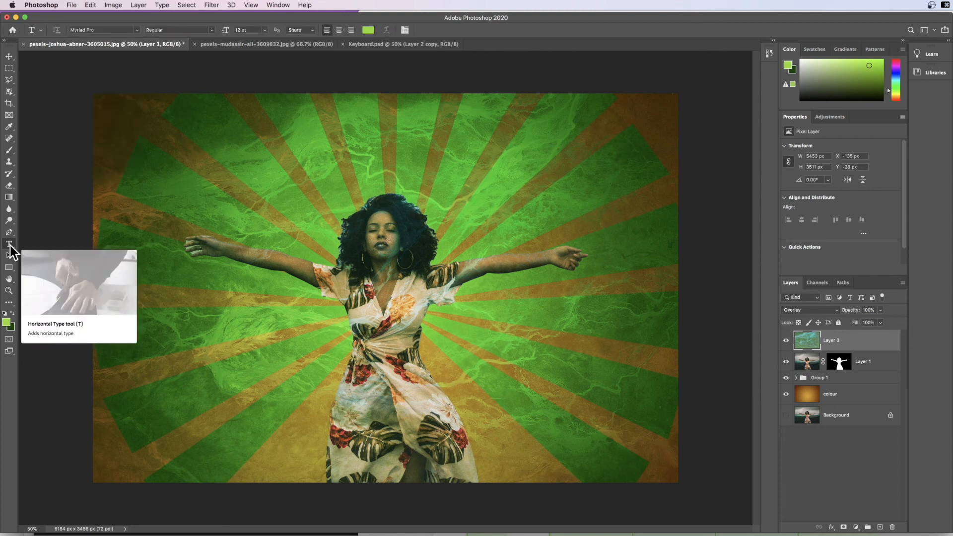
{"action": "left_click", "coordinate": [285, 418]}
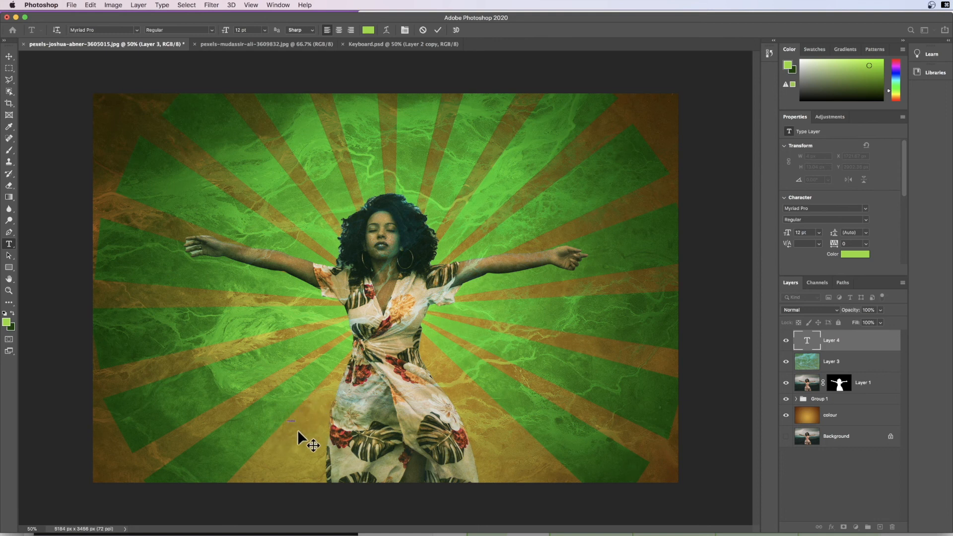
{"action": "mouse_move", "coordinate": [287, 422]}
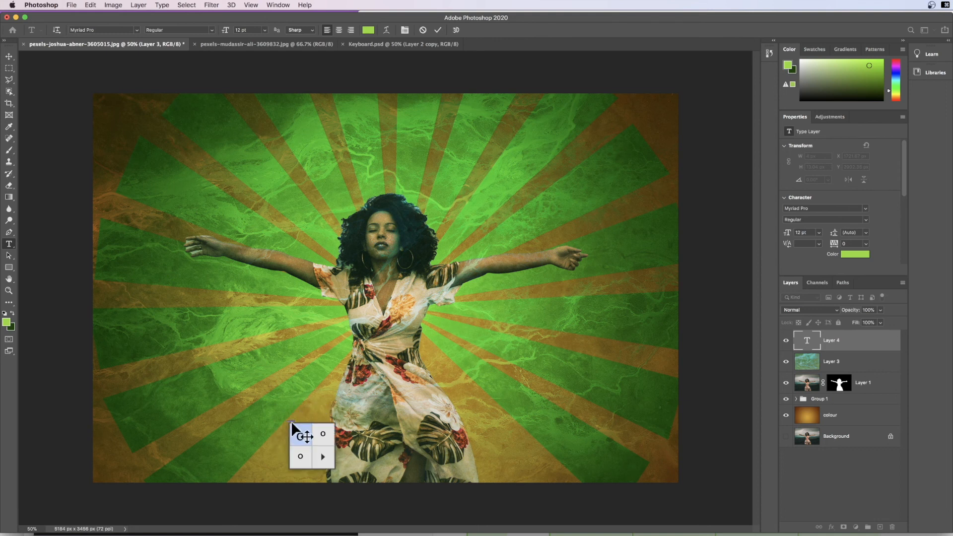
{"action": "left_click", "coordinate": [241, 30]}
{"action": "left_click", "coordinate": [241, 29]}
{"action": "key", "text": "BackSpace"}
{"action": "key", "text": "BackSpace"}
{"action": "type", "text": "500"}
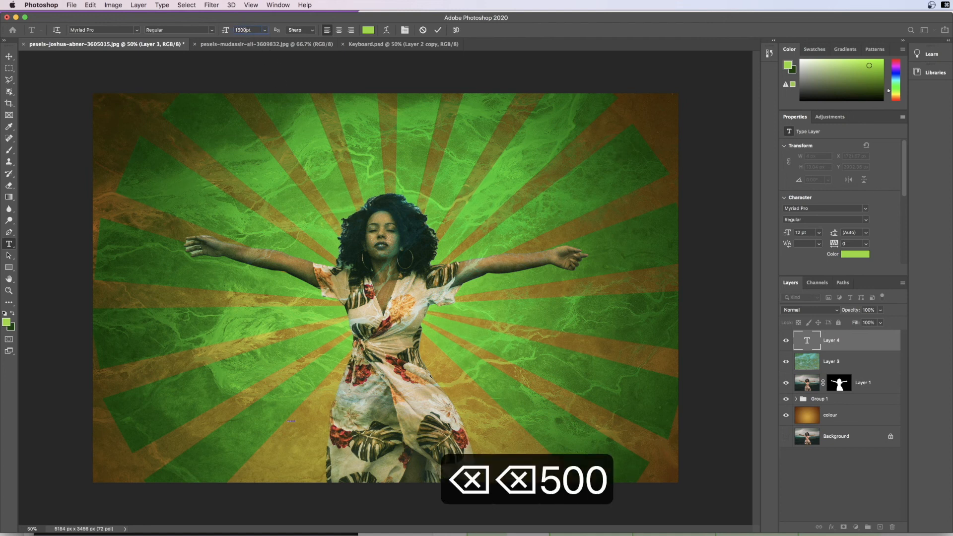
{"action": "key", "text": "BackSpace"}
{"action": "key", "text": "BackSpace"}
{"action": "key", "text": "BackSpace"}
{"action": "key", "text": "BackSpace"}
{"action": "type", "text": "500"}
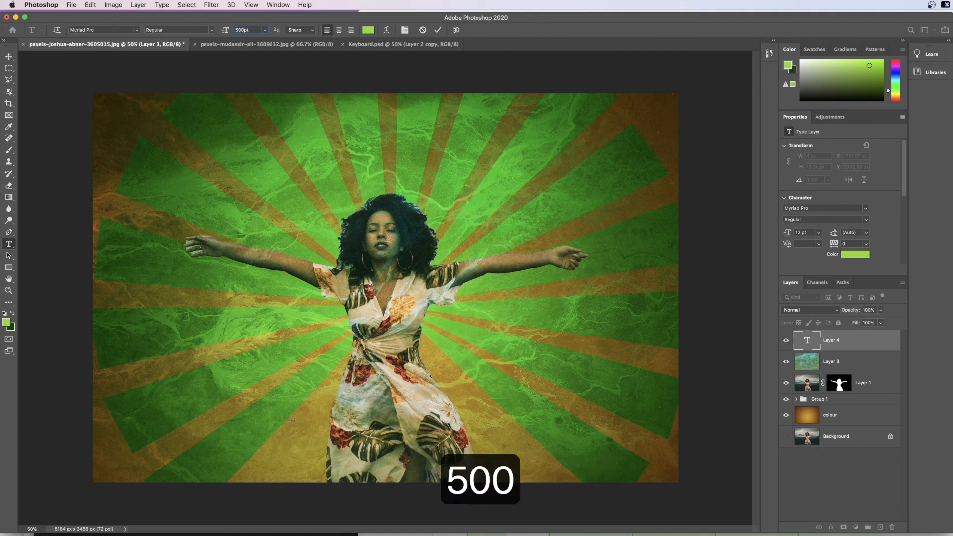
{"action": "key", "text": "Return"}
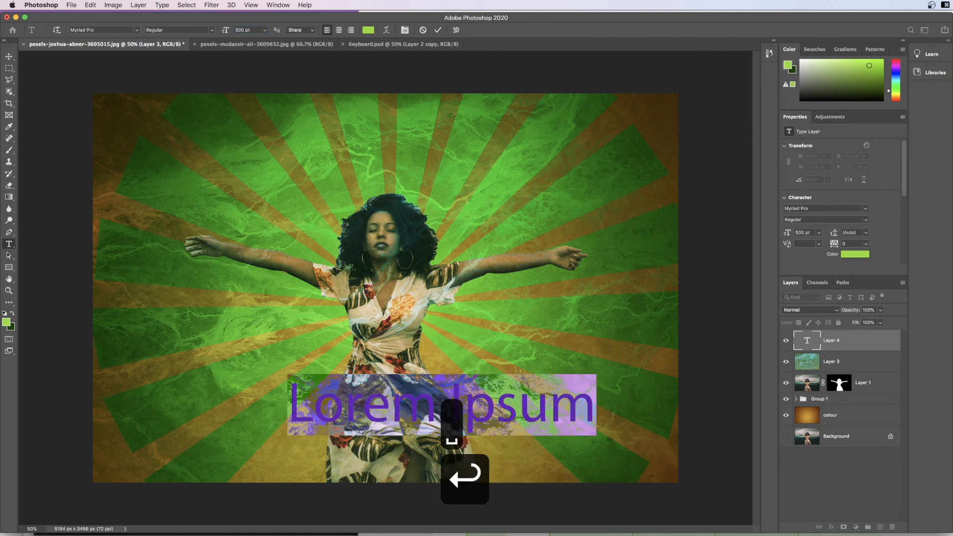
Set the placeholder text's colour to off-white f3f5f1 and its font to Cooper Std Black
{"action": "left_click", "coordinate": [368, 31]}
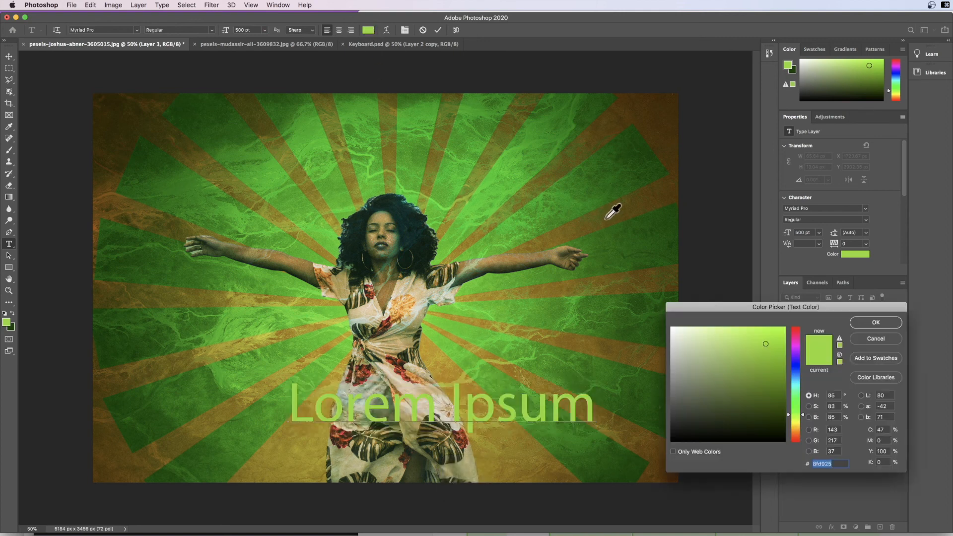
{"action": "left_click", "coordinate": [673, 330]}
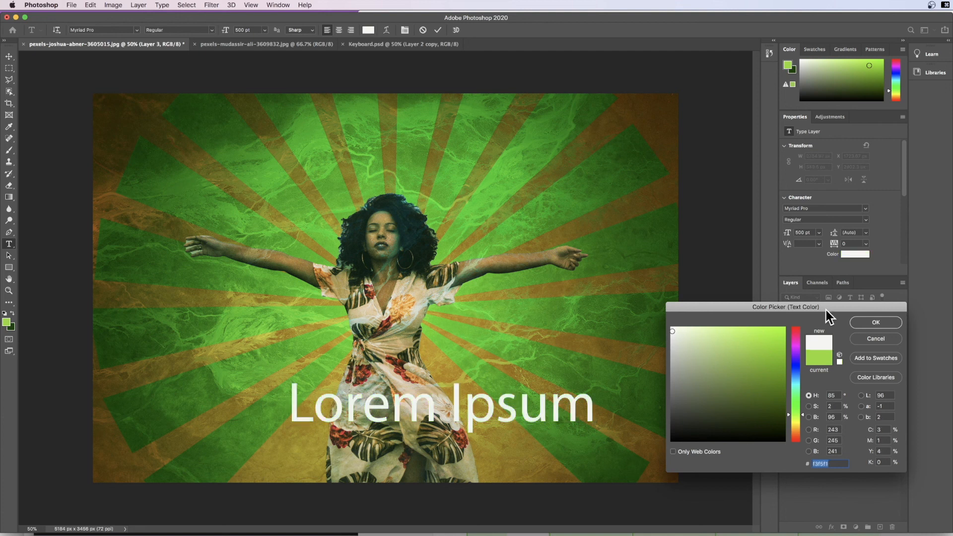
{"action": "left_click", "coordinate": [878, 321]}
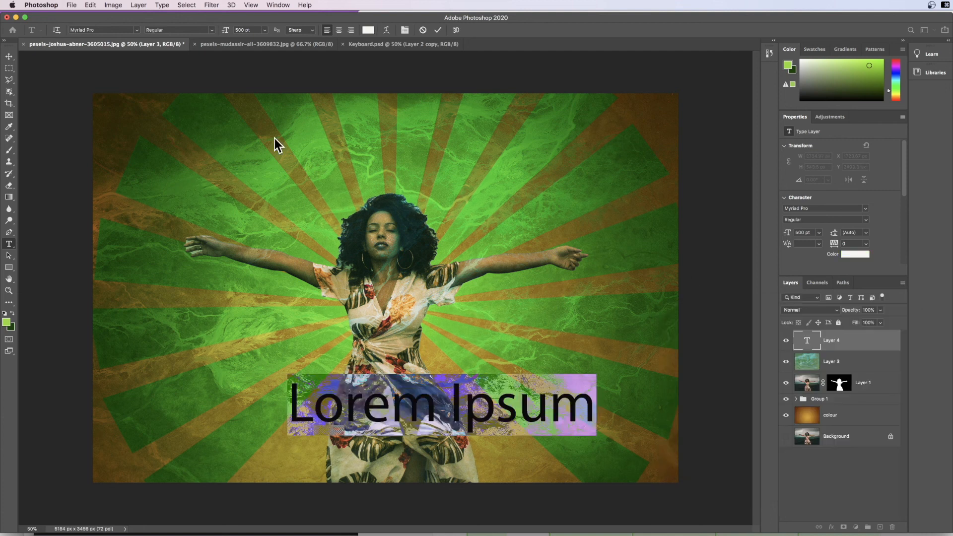
{"action": "left_click", "coordinate": [138, 31]}
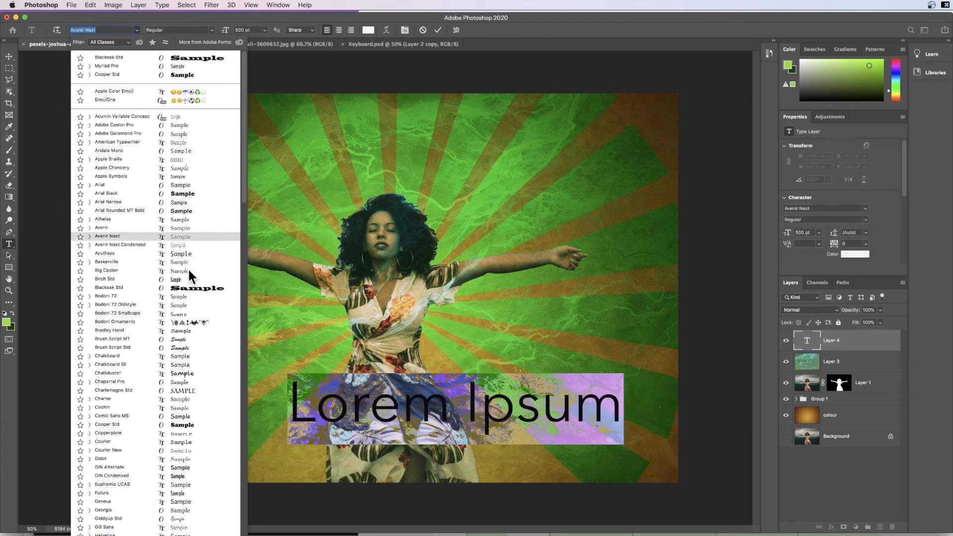
{"action": "left_click", "coordinate": [188, 425]}
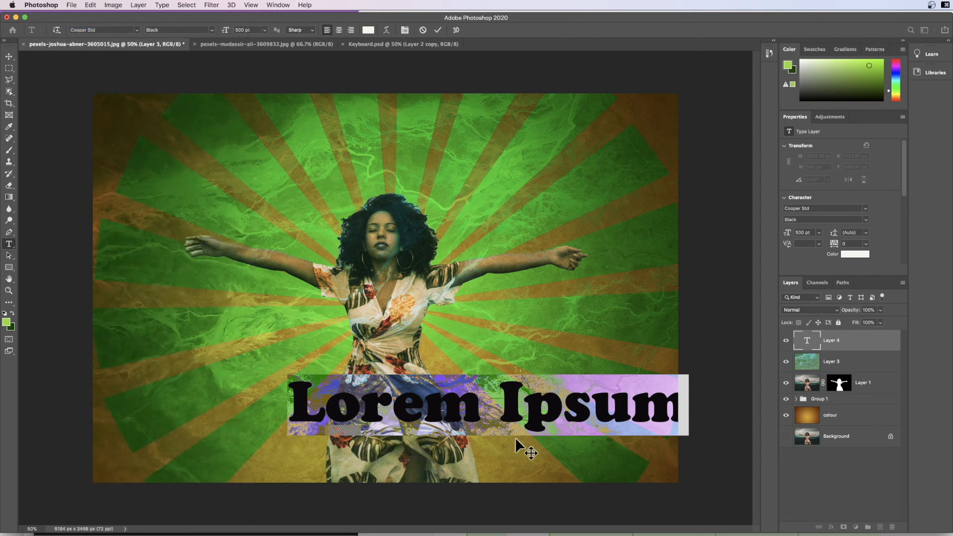
{"action": "left_click", "coordinate": [826, 472]}
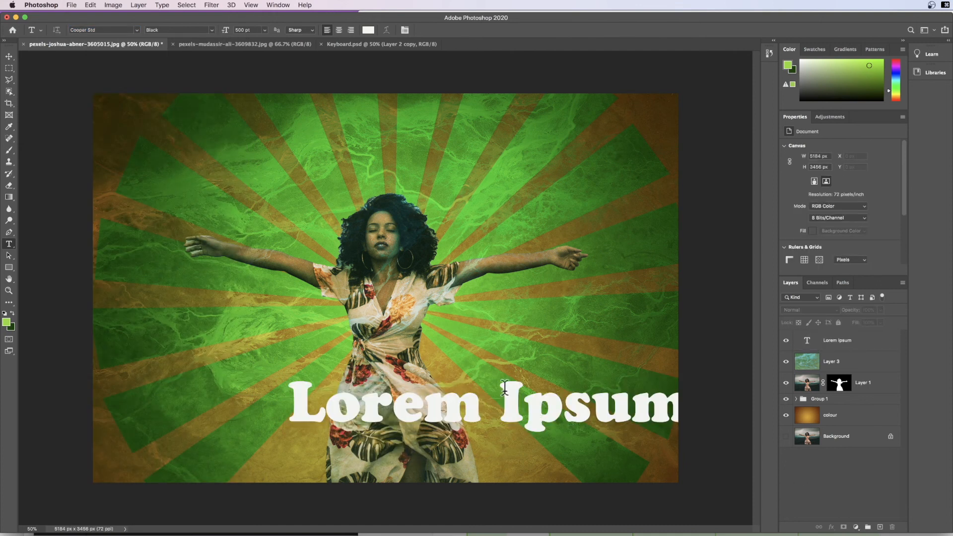
Centre the placeholder text horizontally over the woman and replace its wording with "Freedom"
{"action": "left_click", "coordinate": [9, 56]}
{"action": "left_click_drag", "start_coordinate": [435, 398], "coordinate": [345, 398]}
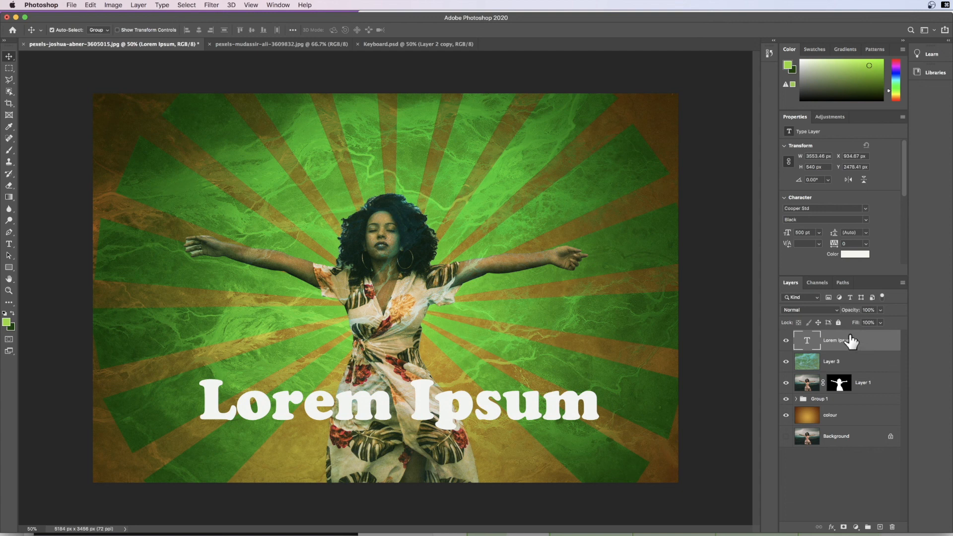
{"action": "double_click", "coordinate": [806, 340]}
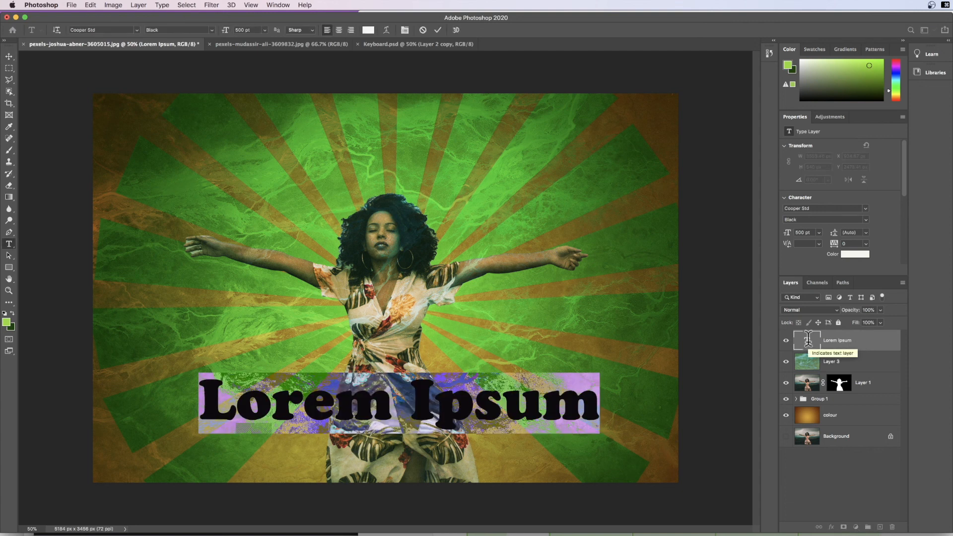
{"action": "type", "text": "Freedom"}
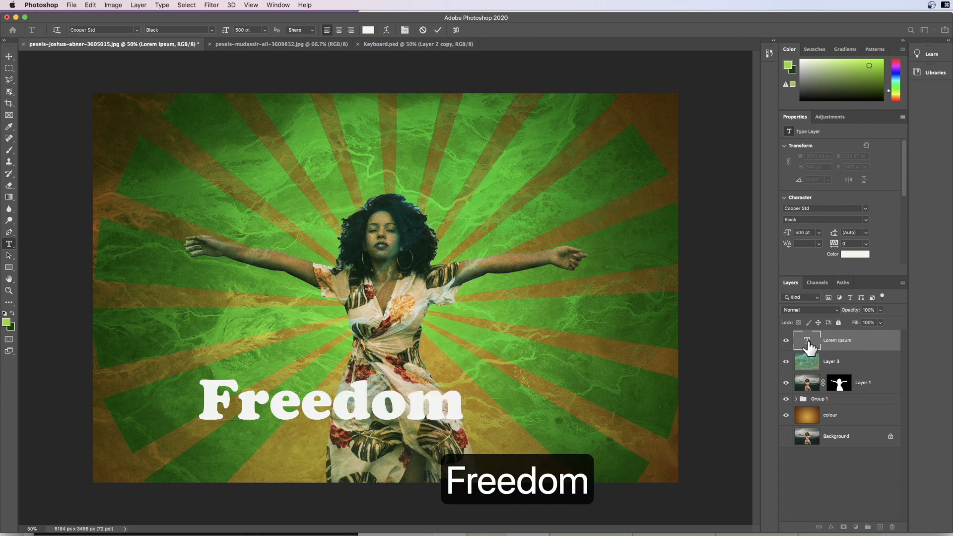
{"action": "left_click", "coordinate": [848, 467]}
Enlarge the Freedom text to about 789 pt and position it roughly centred near the poster's lower edge
{"action": "key", "text": "v"}
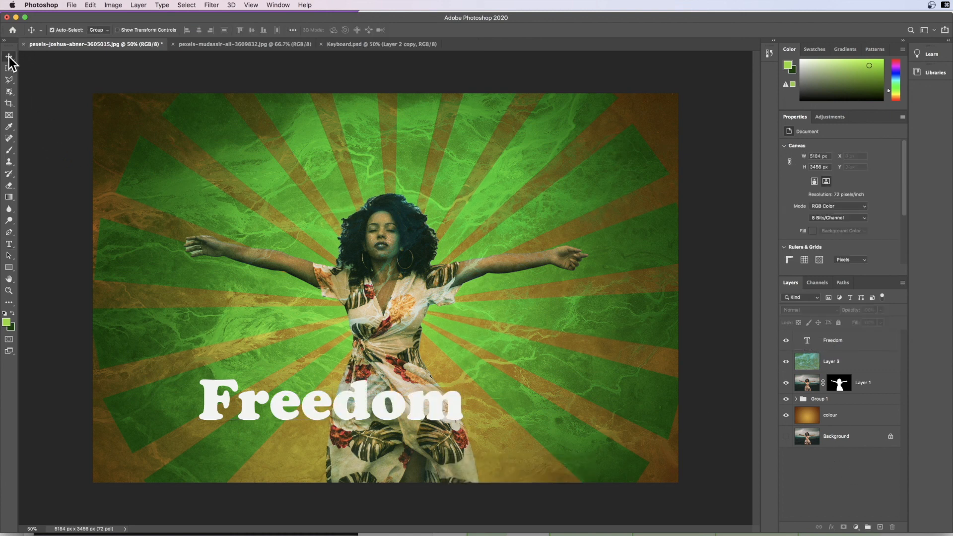
{"action": "left_click_drag", "start_coordinate": [313, 406], "coordinate": [367, 410]}
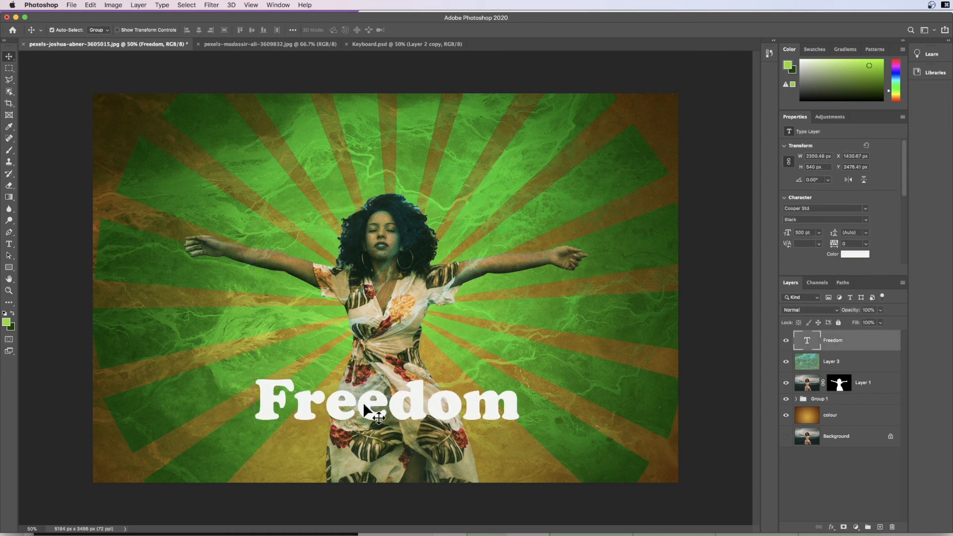
{"action": "key", "text": "super+t"}
{"action": "left_click_drag", "start_coordinate": [519, 372], "coordinate": [616, 350]}
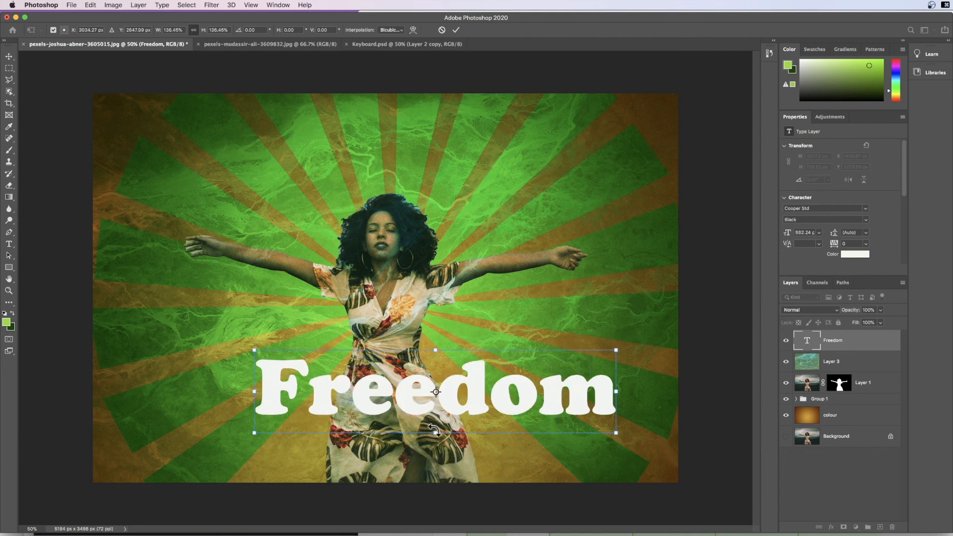
{"action": "left_click_drag", "start_coordinate": [253, 434], "coordinate": [197, 451]}
{"action": "left_click", "coordinate": [869, 489]}
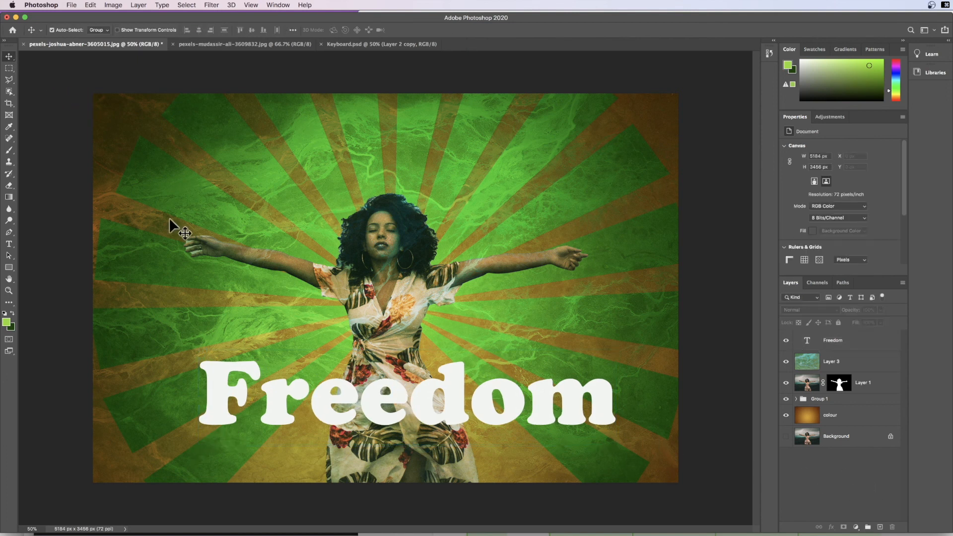
{"action": "left_click_drag", "start_coordinate": [385, 411], "coordinate": [388, 444]}
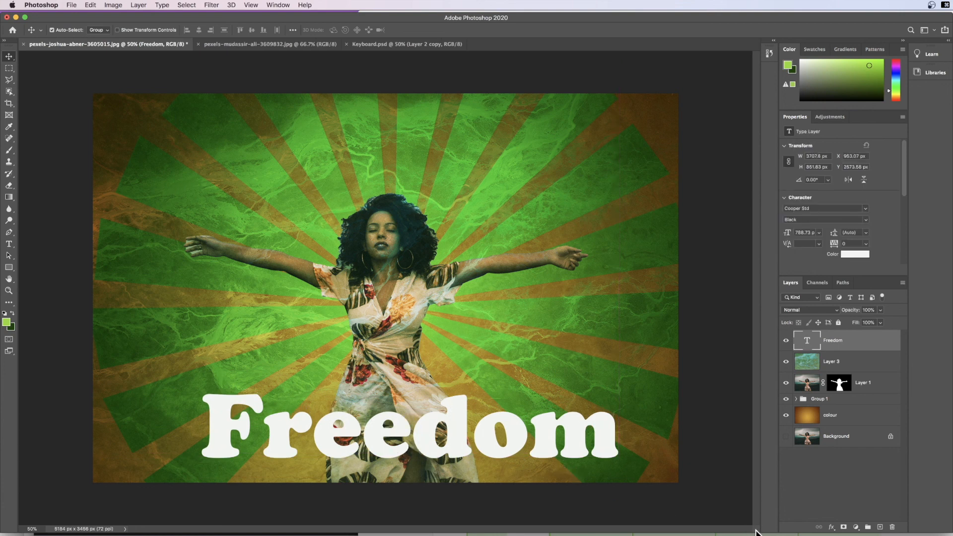